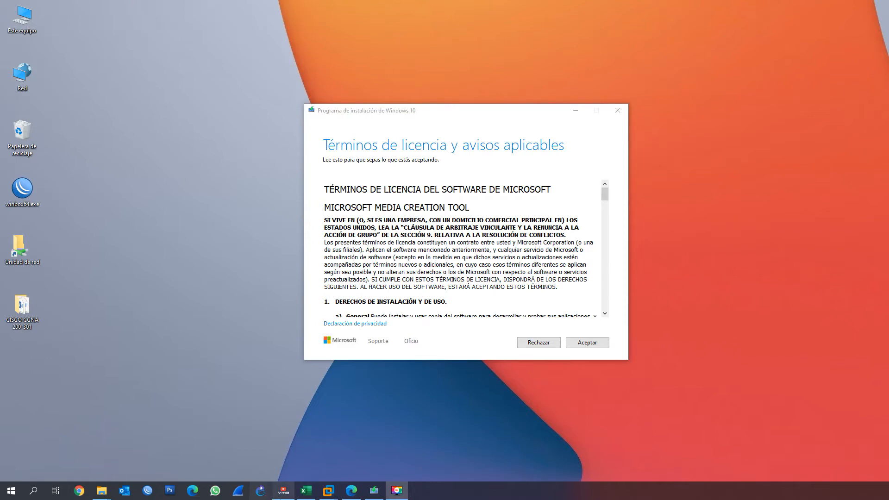
Switch to the browser and examine the Windows 10 download page's section offering the media creation tool
left_click(351, 490)
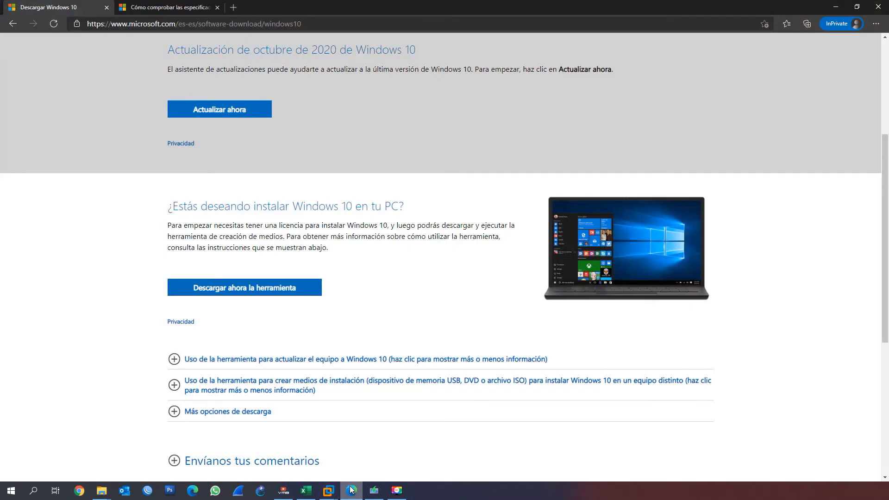
left_click(281, 288)
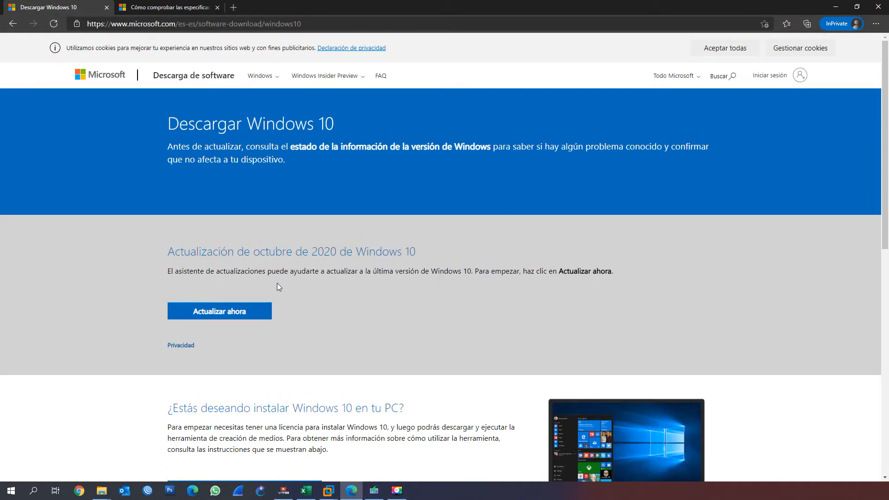
scroll(279, 286, "down", 6)
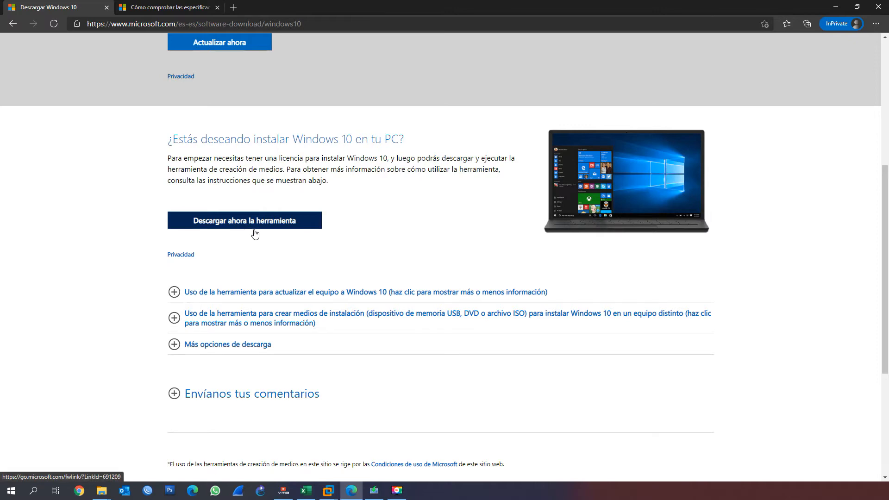
Accept the licence terms in the Windows 10 setup program and choose to create installation media for another PC
left_click(377, 497)
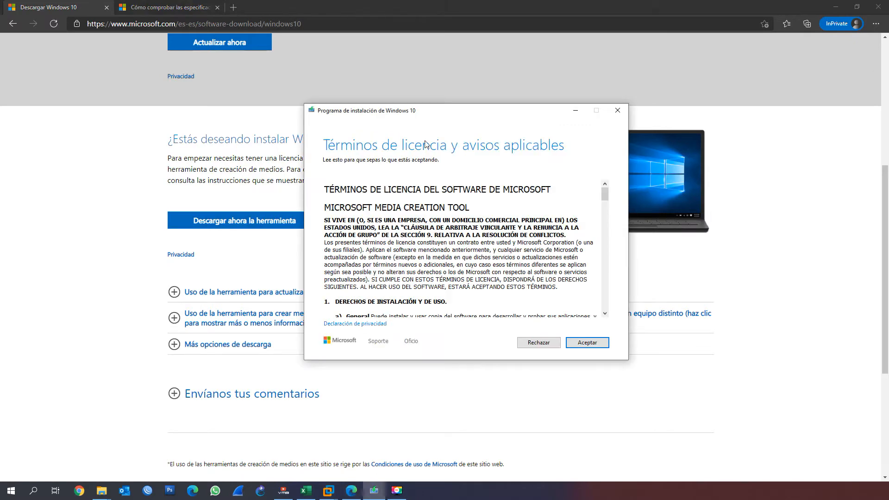
left_click_drag(444, 105, 449, 100)
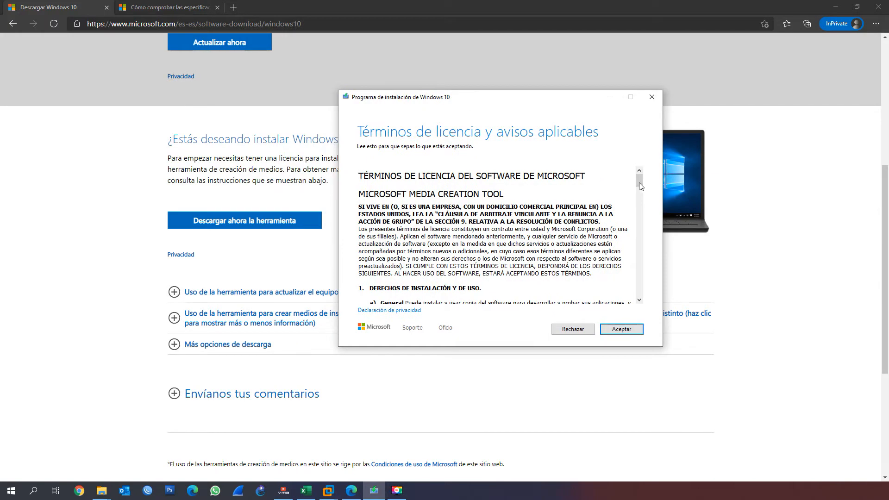
left_click_drag(640, 183, 635, 291)
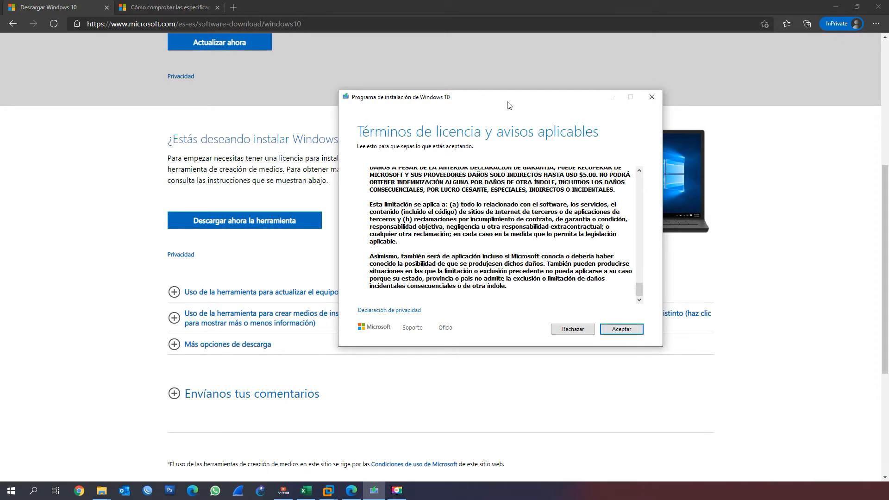
left_click_drag(508, 101, 504, 91)
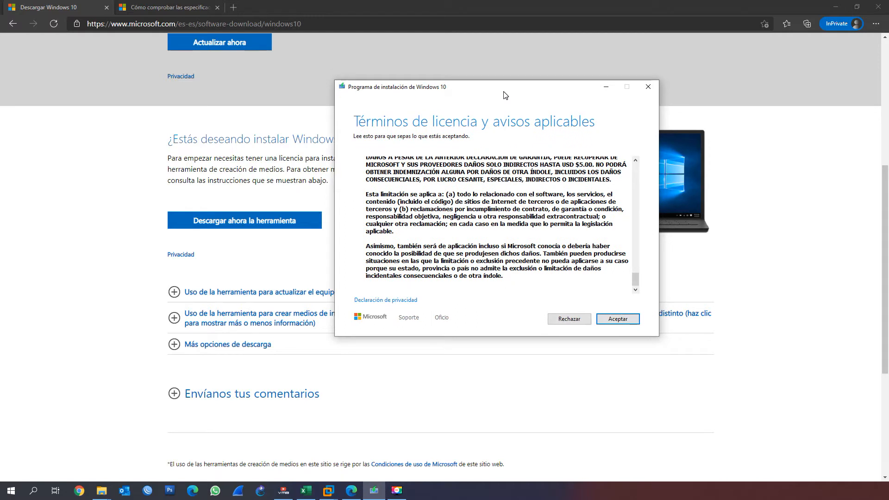
left_click(609, 322)
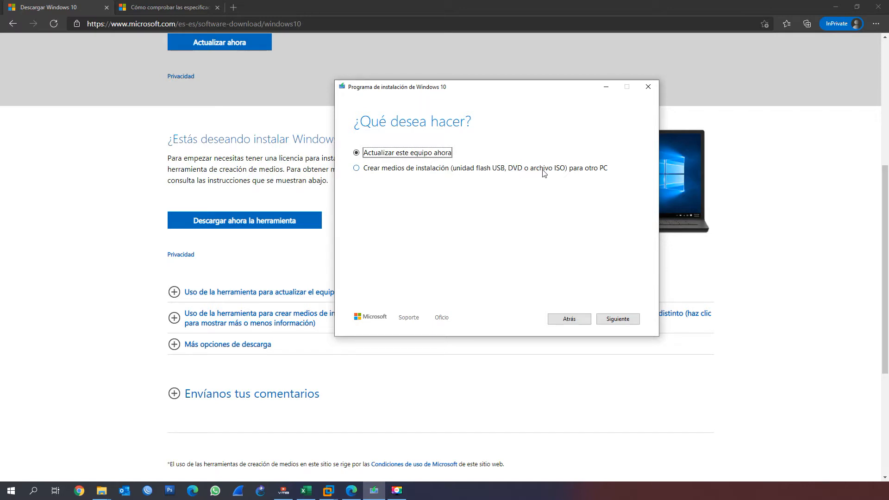
left_click(406, 168)
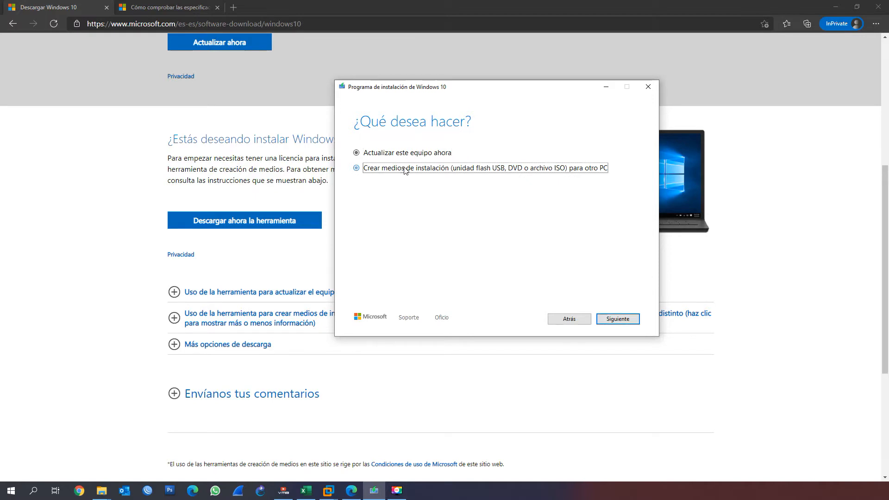
left_click(627, 321)
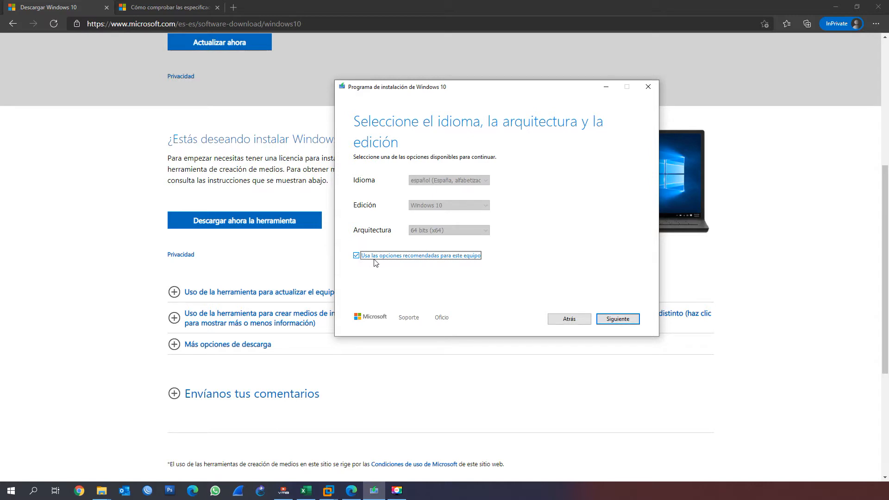
Examine the available languages, editions and architectures, and continue with the options recommended for this PC
left_click(357, 255)
left_click(419, 182)
left_click(419, 182)
left_click(421, 182)
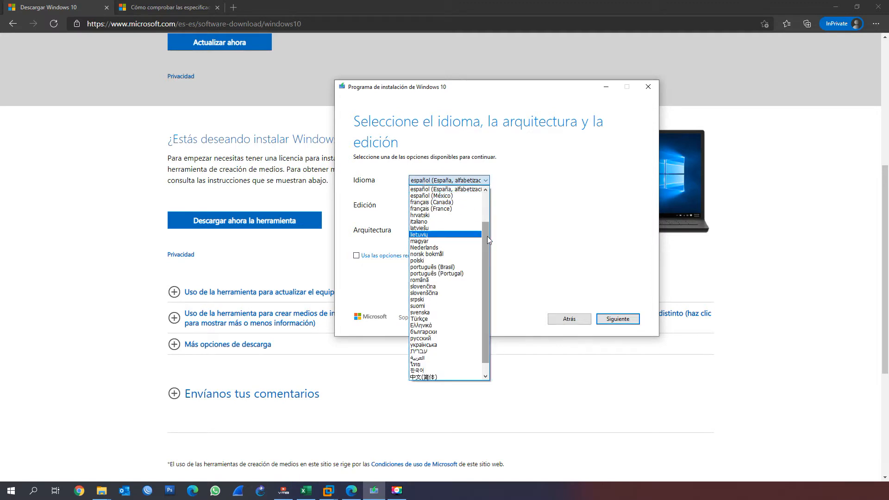
left_click_drag(487, 236, 488, 207)
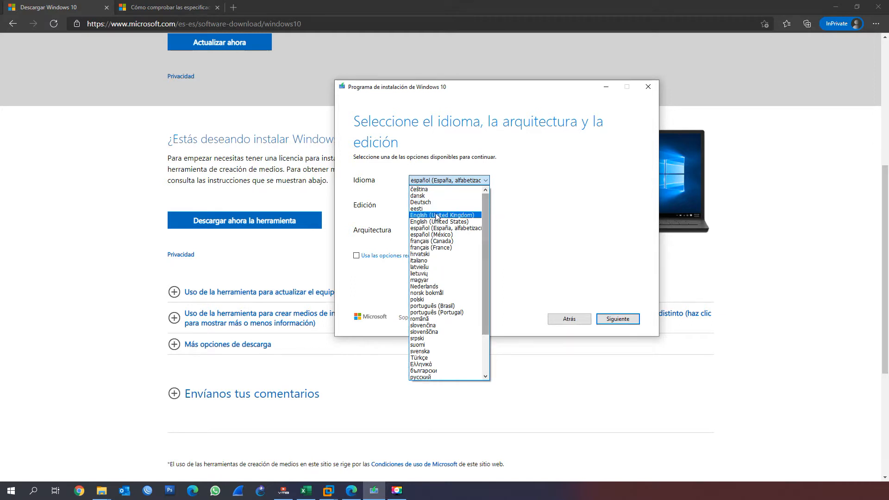
left_click(558, 229)
left_click(460, 206)
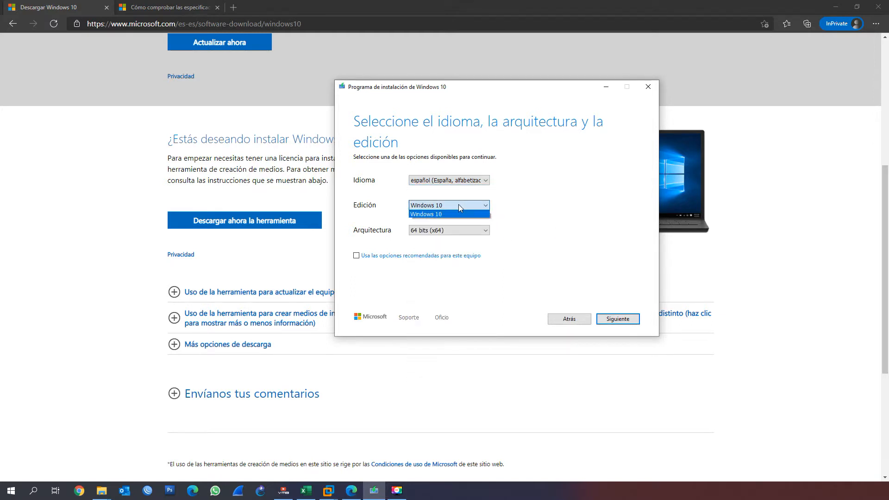
left_click(472, 209)
left_click(452, 231)
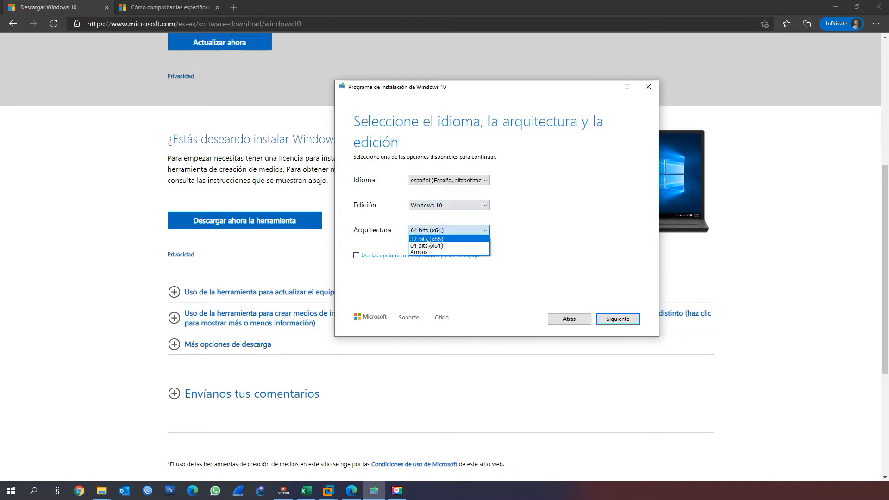
left_click(542, 235)
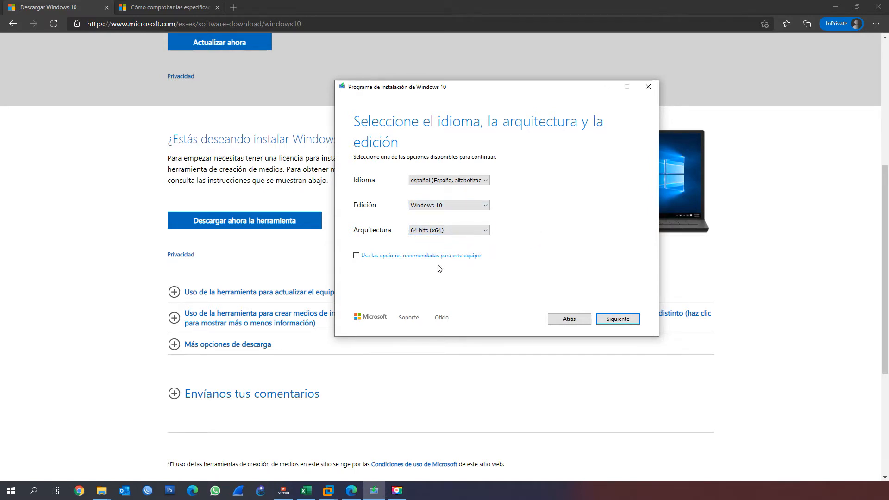
left_click(421, 258)
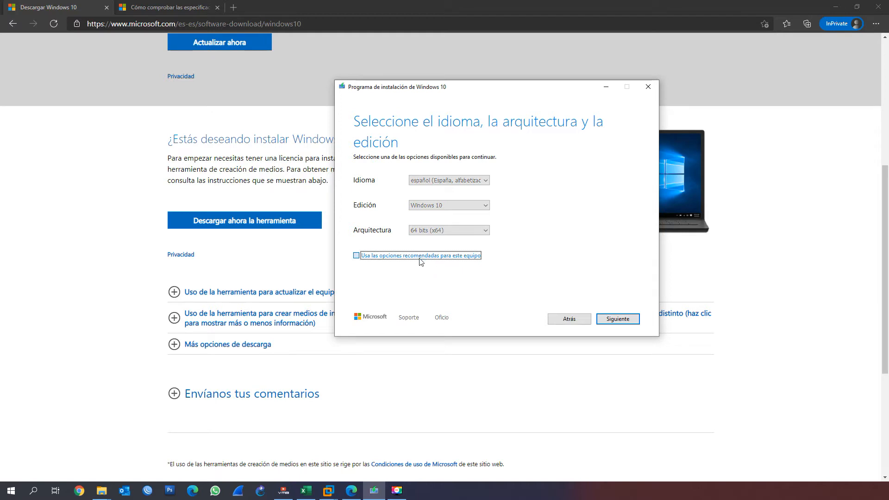
left_click(620, 322)
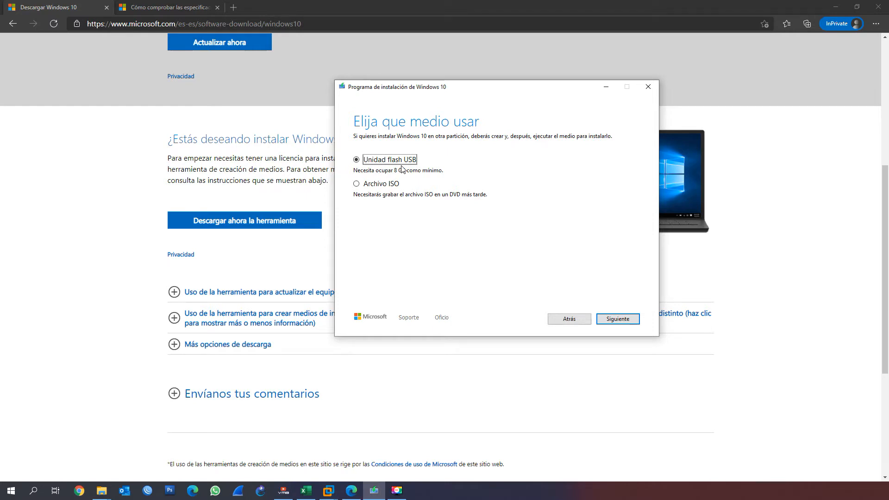
Select the ISO file as the medium, and quit the Windows 10 setup program without creating it
left_click(370, 183)
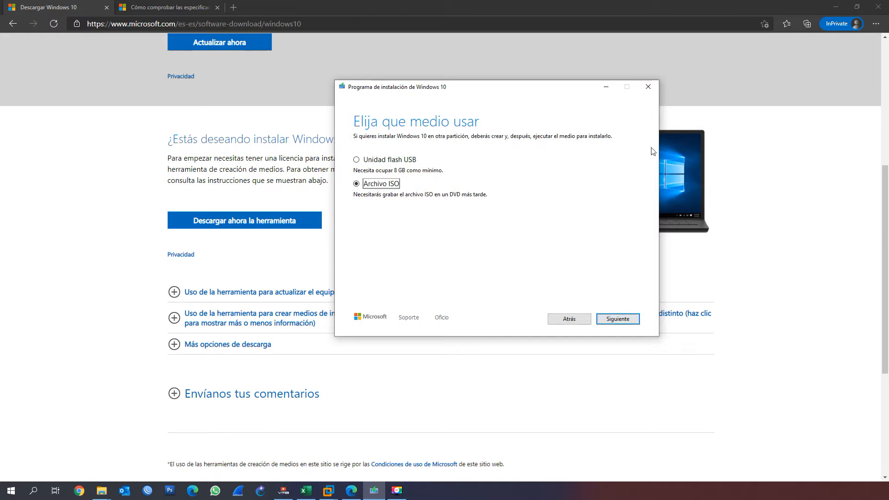
left_click(648, 88)
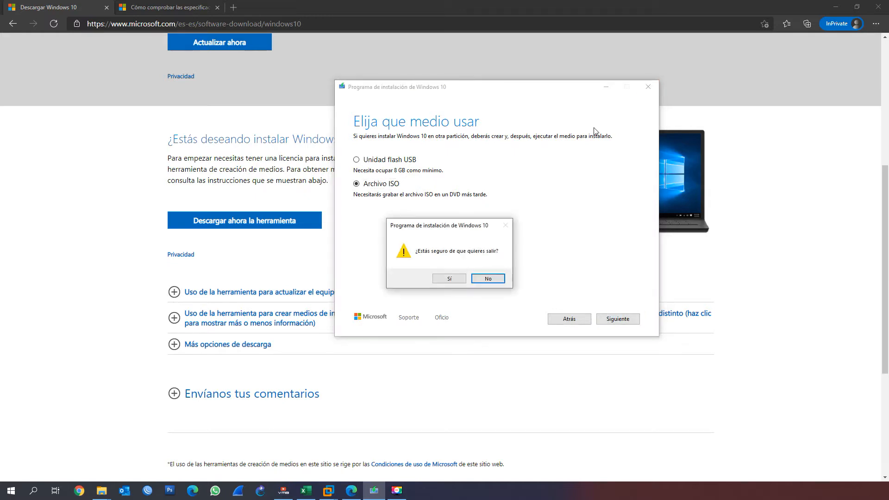
left_click(460, 278)
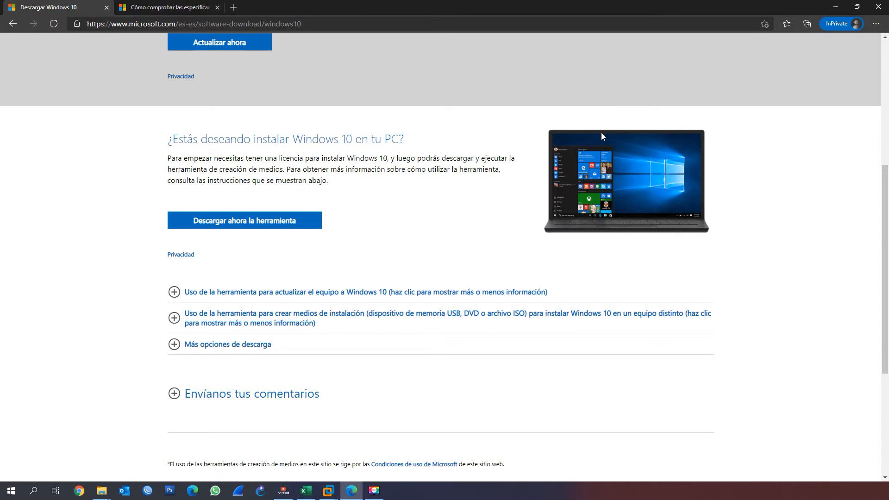
Examine the download page's address, and view the Windows 10 specifications page and its address
left_click(241, 25)
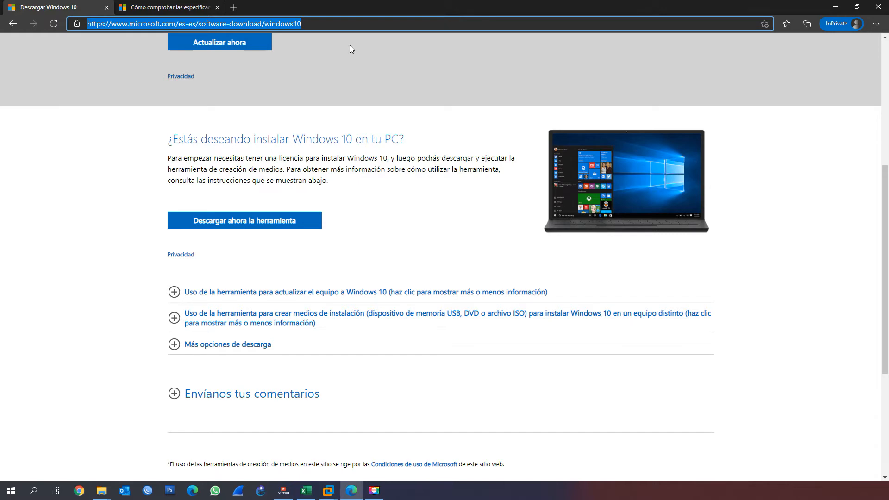
left_click(204, 8)
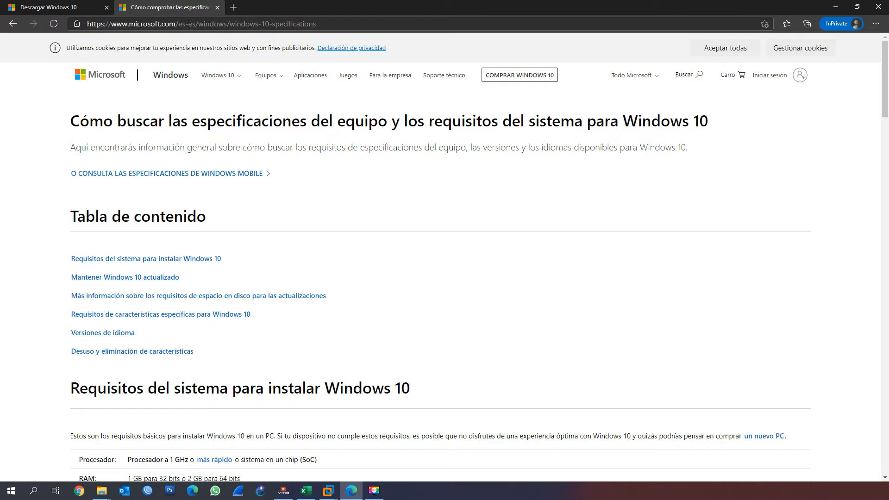
left_click_drag(300, 23, 333, 24)
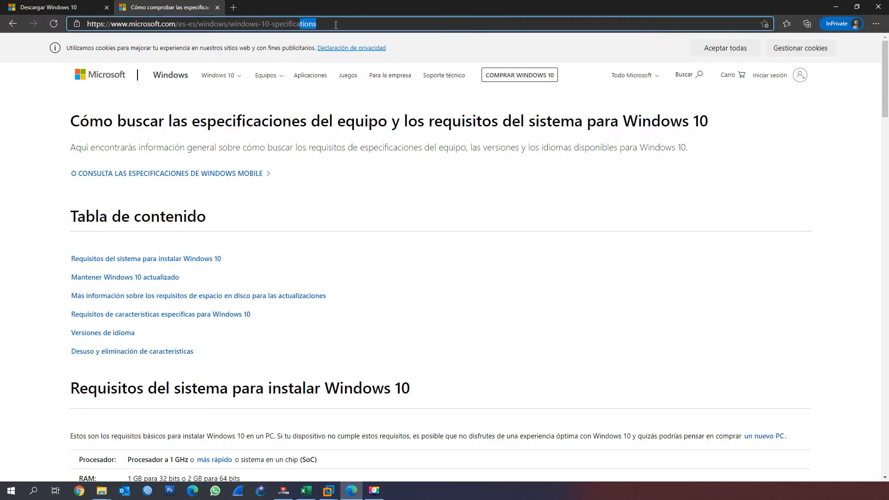
left_click(335, 24)
Examine the Windows 10 system requirements, highlighting the RAM and hard disk space for 32-bit and 64-bit systems
scroll(339, 88, "down", 5)
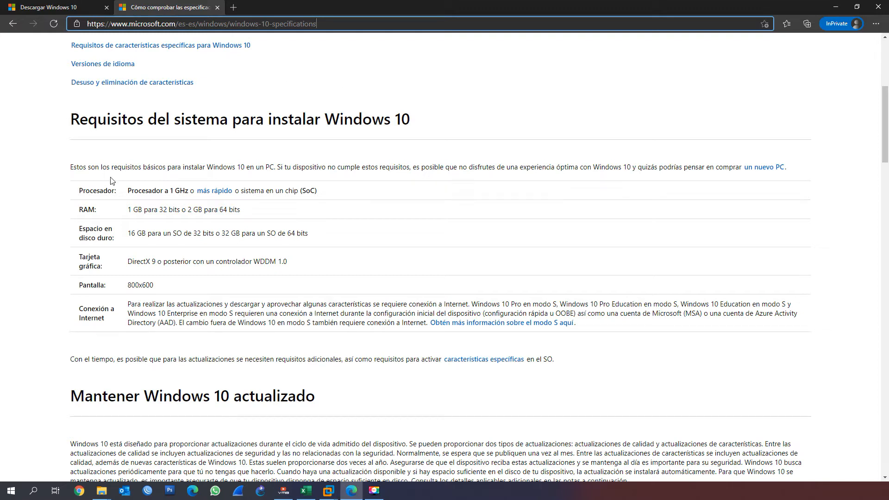
left_click_drag(128, 210, 183, 209)
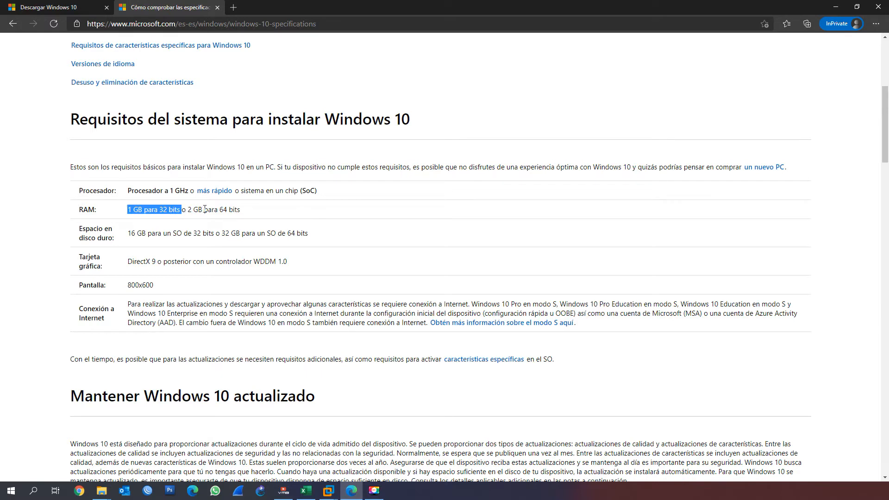
left_click_drag(240, 210, 189, 209)
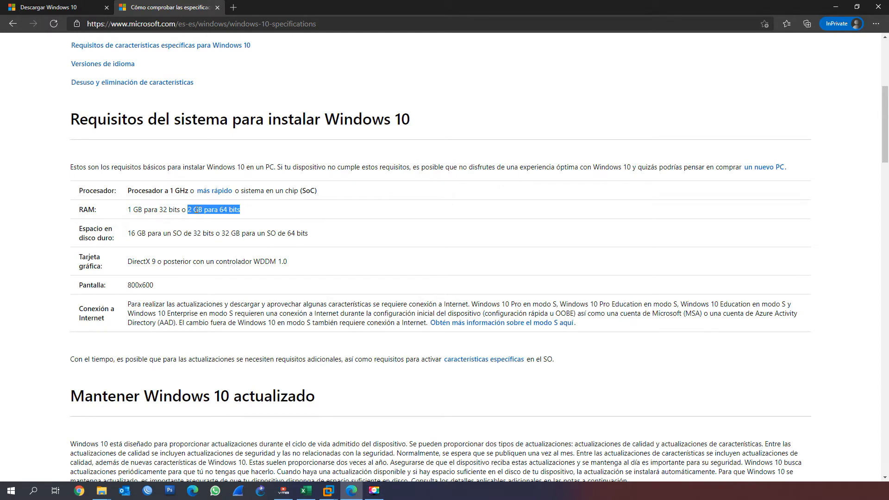
left_click_drag(127, 233, 215, 234)
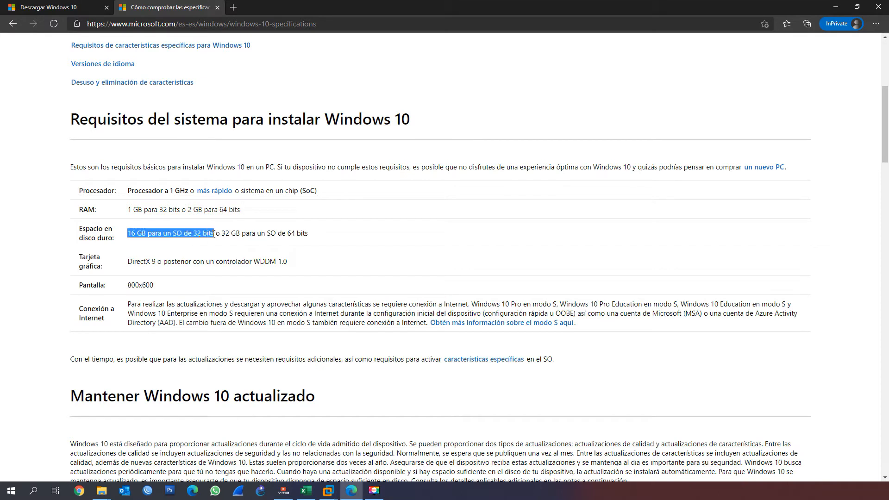
left_click_drag(221, 233, 286, 236)
scroll(303, 236, "down", 3)
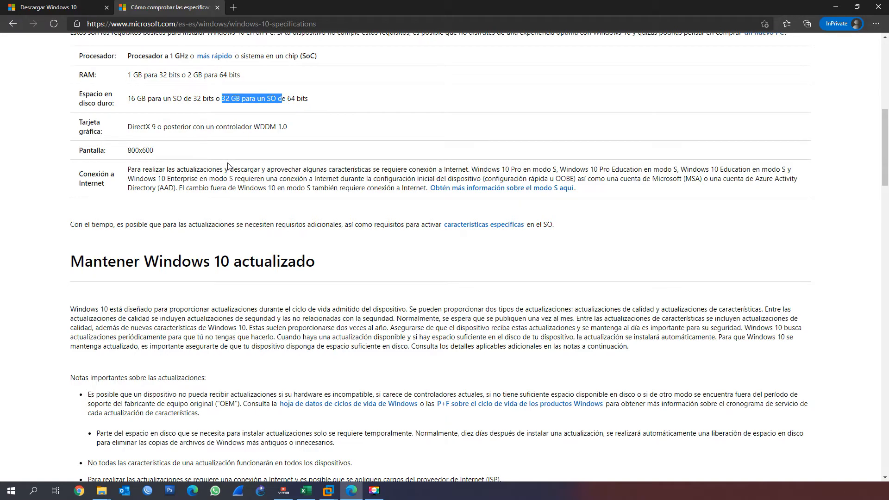
scroll(229, 171, "down", 5)
scroll(230, 179, "up", 6)
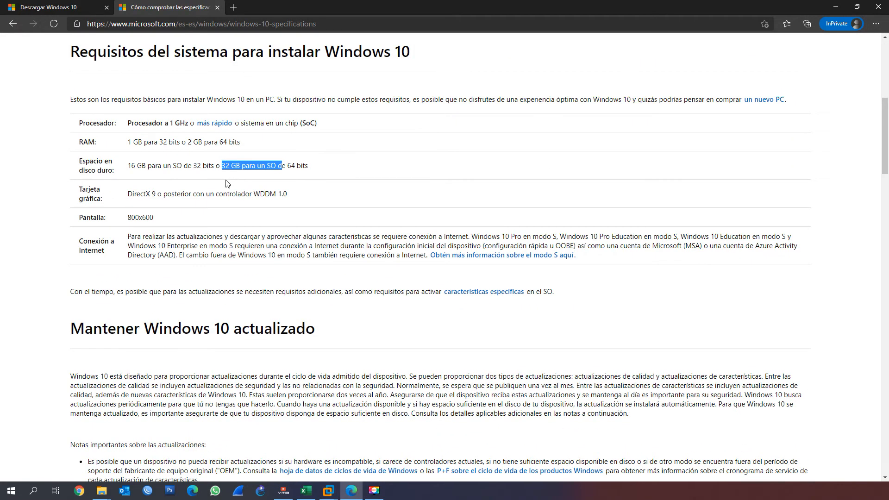
scroll(229, 185, "down", 3)
scroll(239, 178, "up", 5)
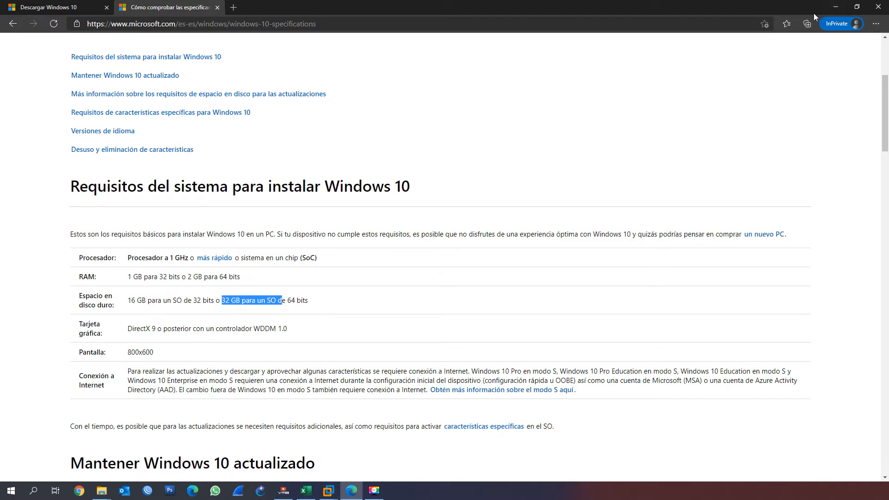
Place VMware Workstation over the requirements page and compare the Windows 10 x64 virtual machine's memory, processors and hard disk with the requirements
left_click_drag(888, 41, 628, 36)
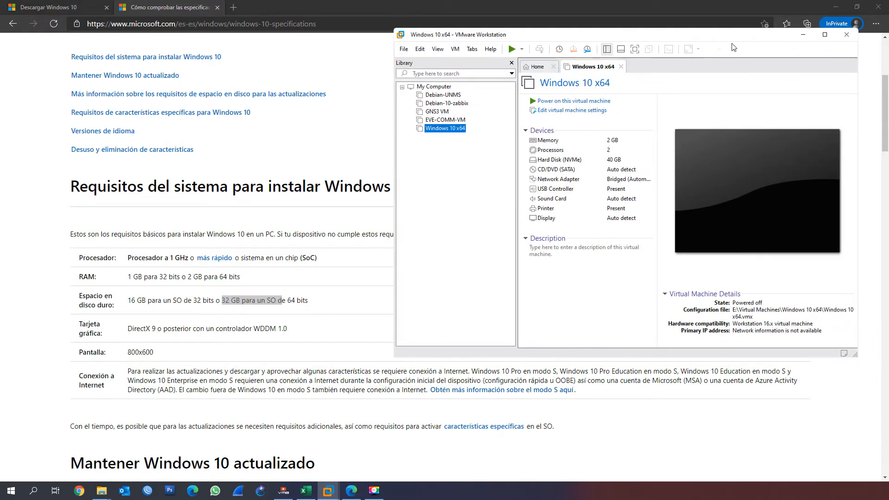
left_click(827, 35)
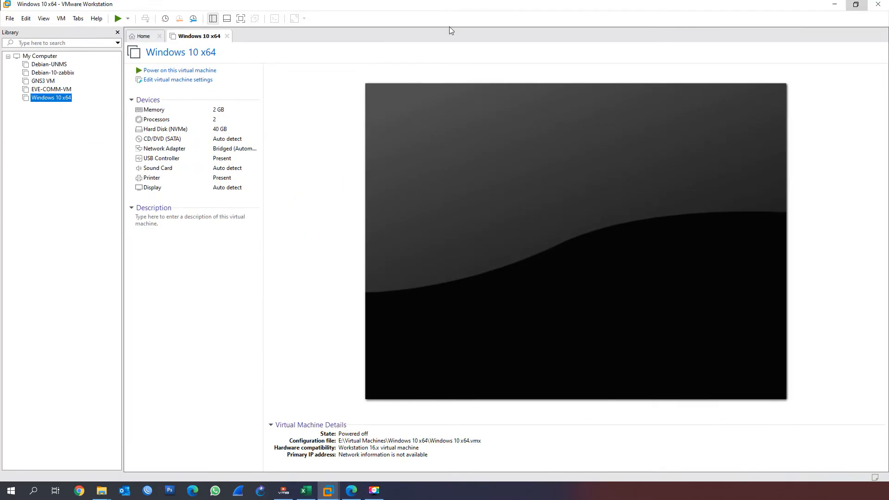
left_click_drag(411, 3, 565, 27)
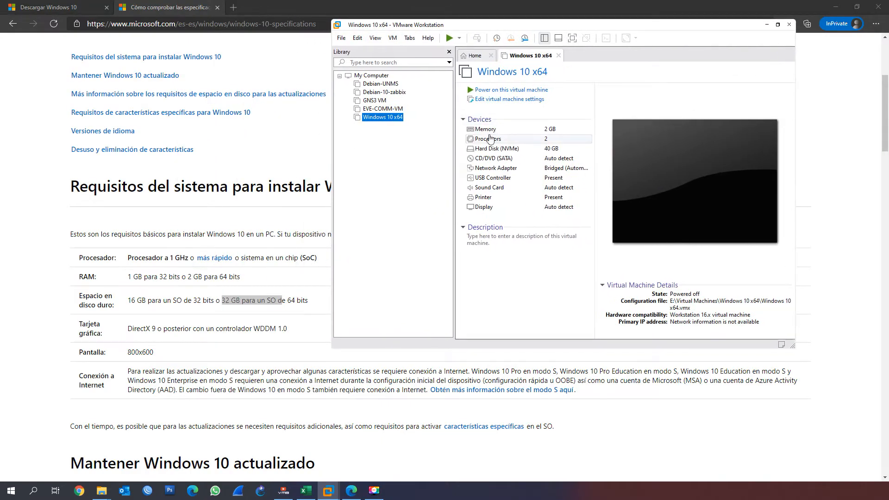
scroll(267, 145, "up", 3)
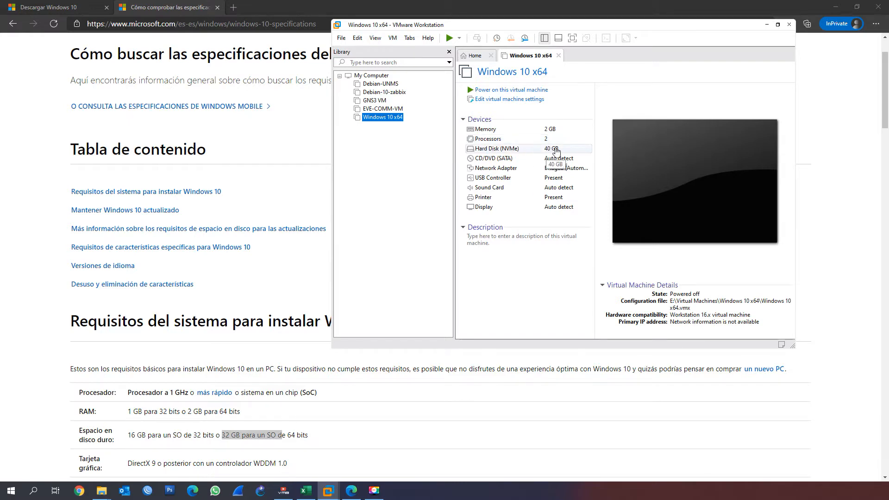
scroll(240, 382, "down", 2)
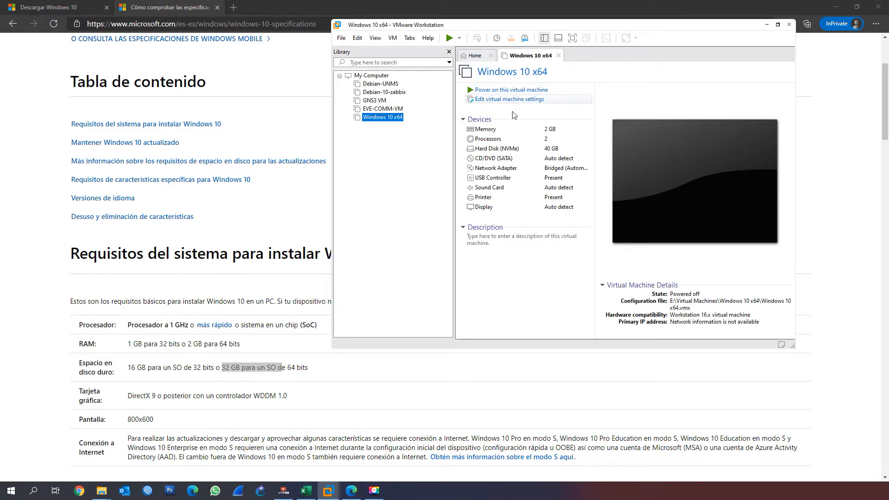
key("Tab")
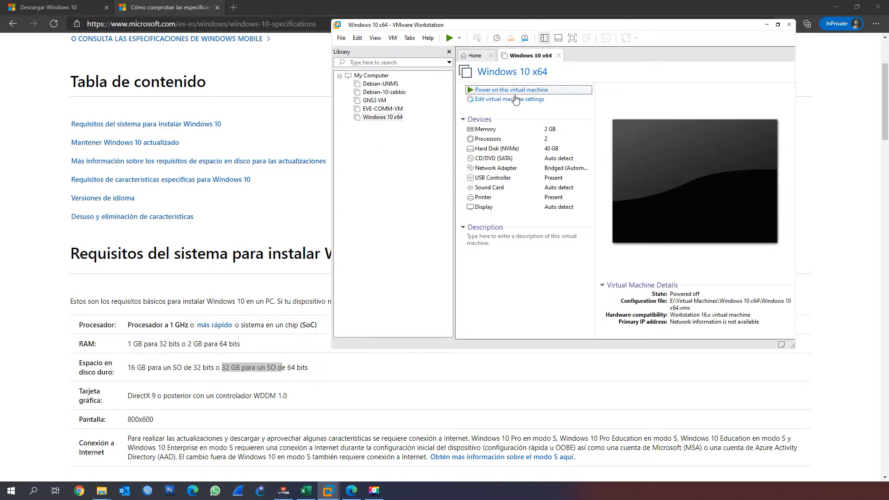
Power on the Windows 10 x64 virtual machine, boot it into Windows setup, and maximize the VMware Workstation window
key("Return")
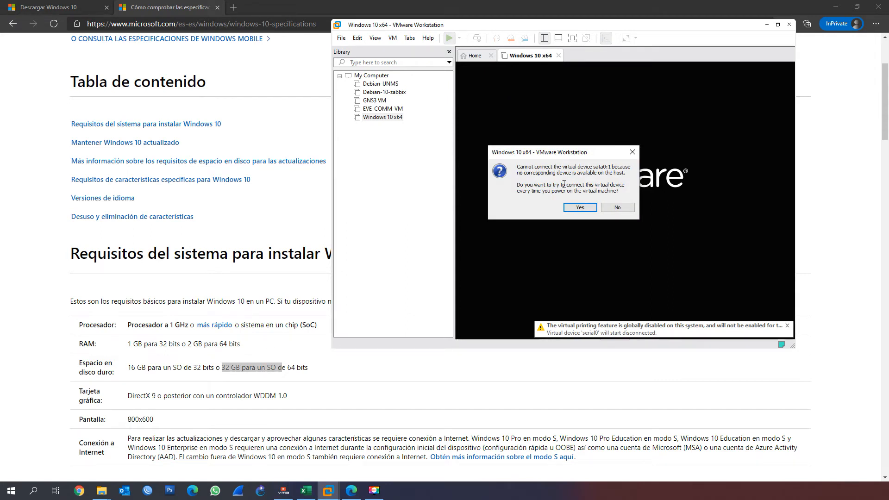
left_click(580, 207)
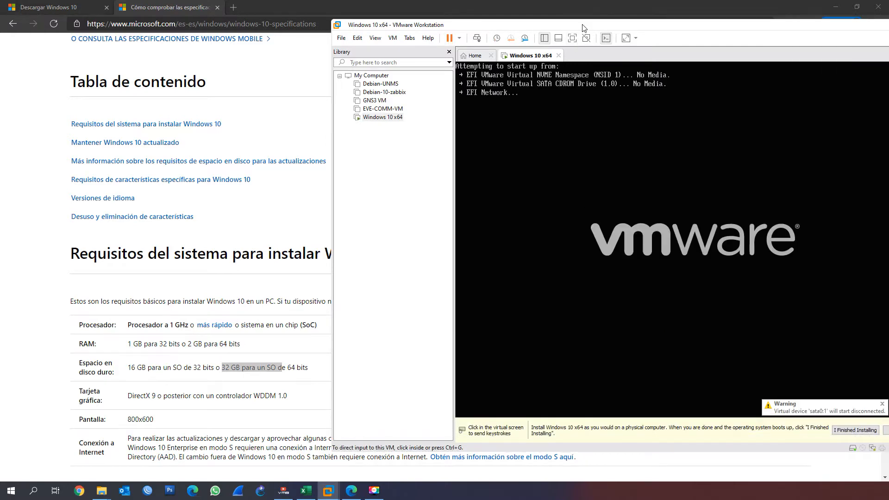
left_click_drag(584, 26, 432, 26)
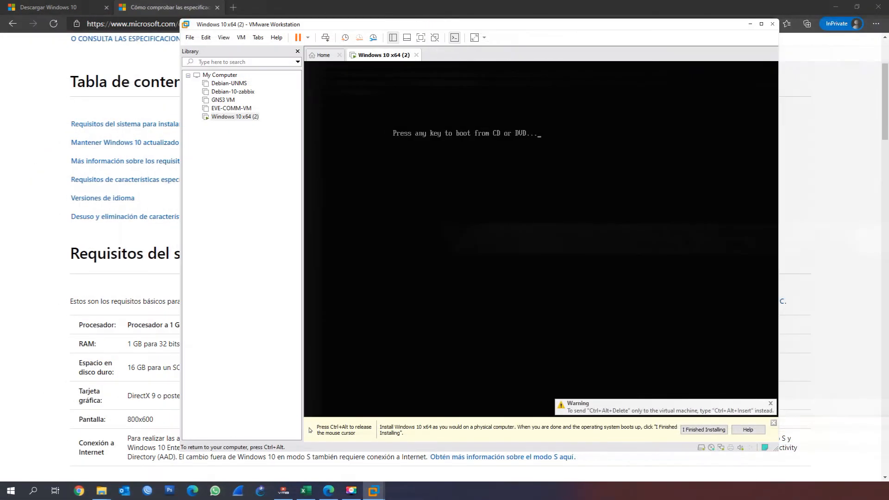
key("Return")
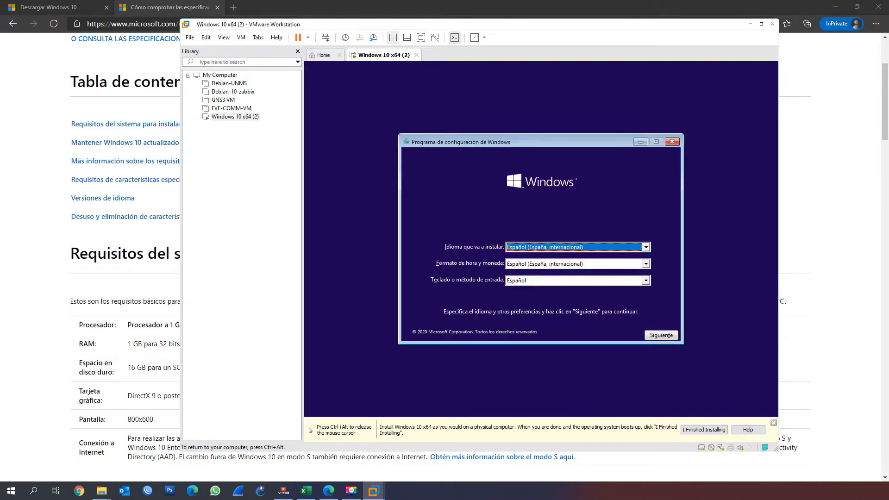
left_click(762, 24)
left_click(462, 70)
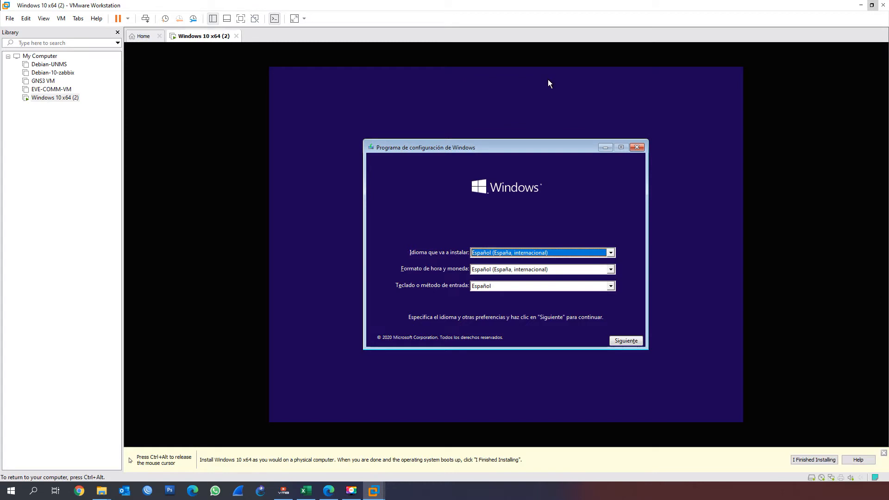
Check the available installation languages, keep Español (España, internacional) with the Español keyboard, and continue the setup
left_click_drag(453, 146, 452, 132)
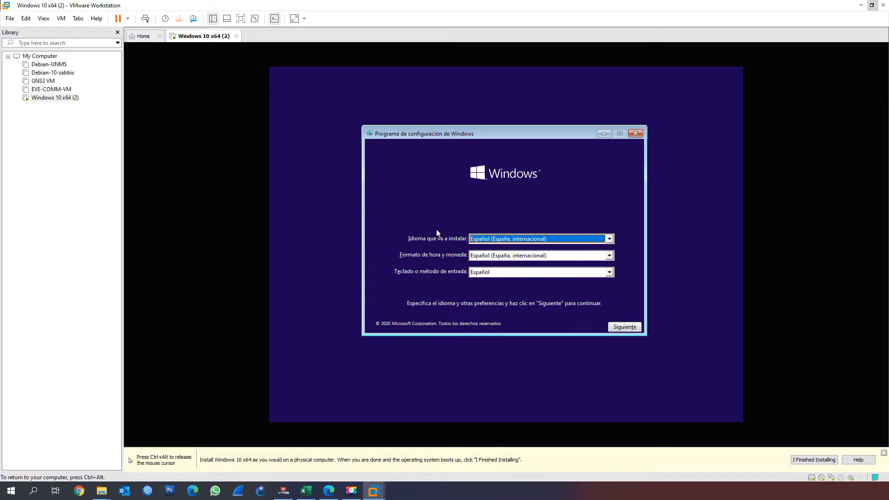
left_click(608, 238)
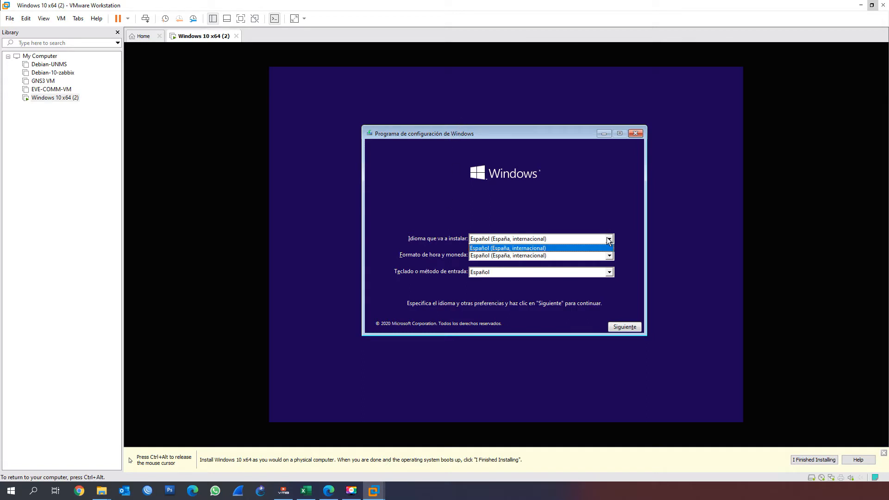
left_click(609, 239)
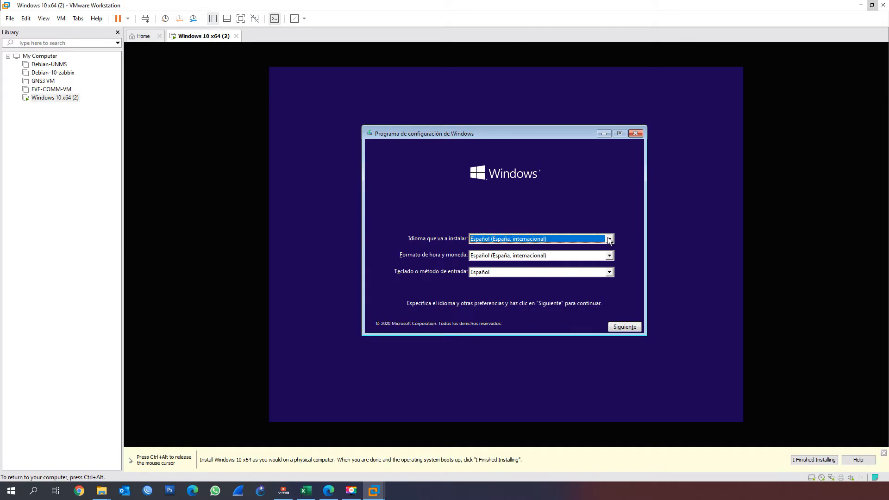
left_click(609, 239)
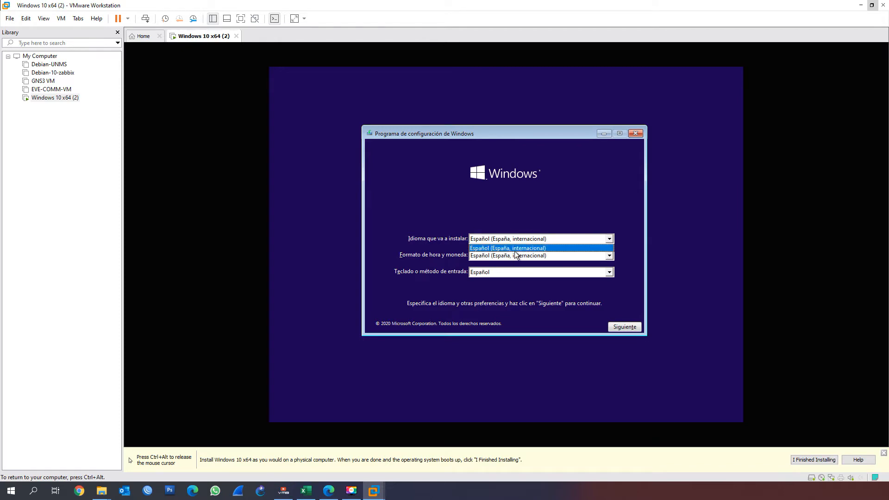
left_click(459, 204)
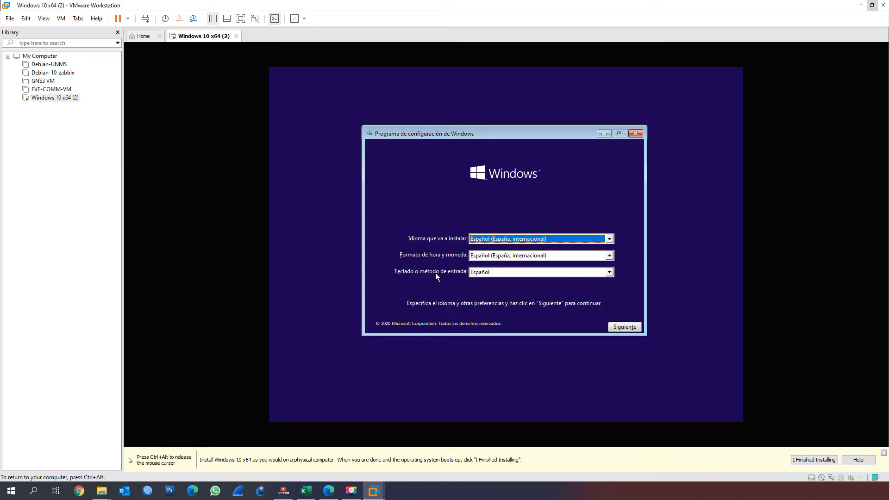
left_click(625, 327)
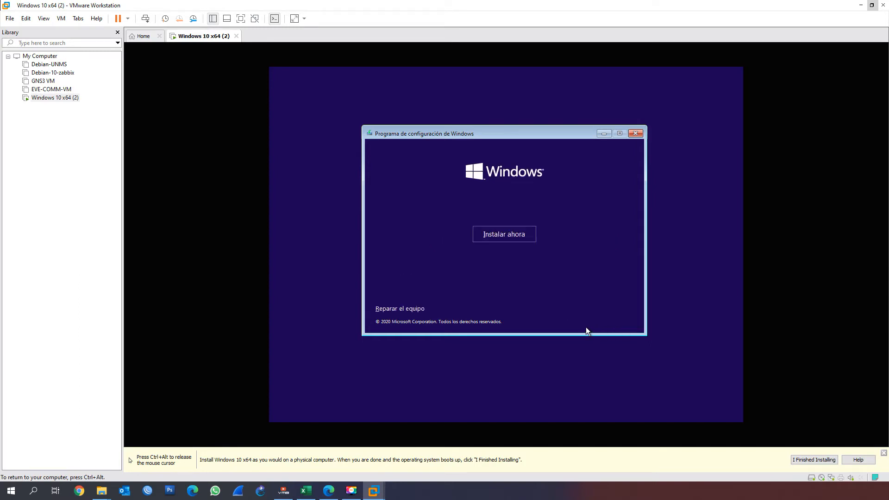
Start the Windows installation without a product key and choose Windows 10 Pro as the edition to install
left_click(507, 235)
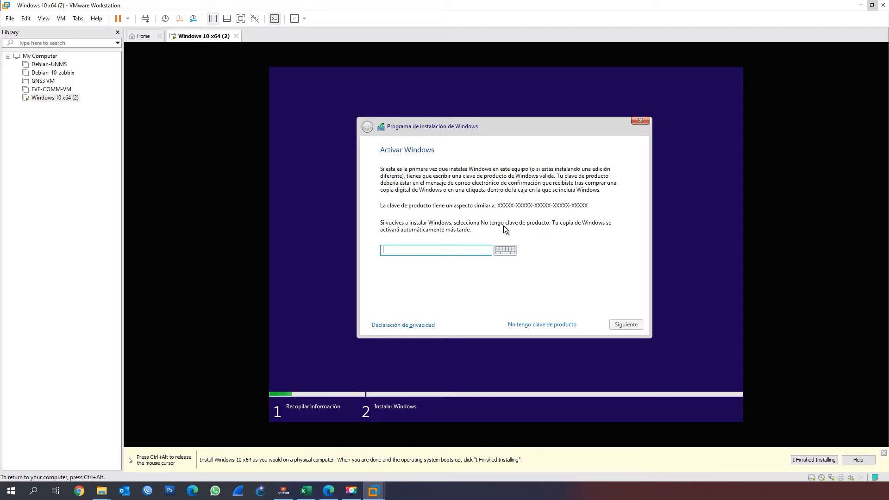
left_click(539, 325)
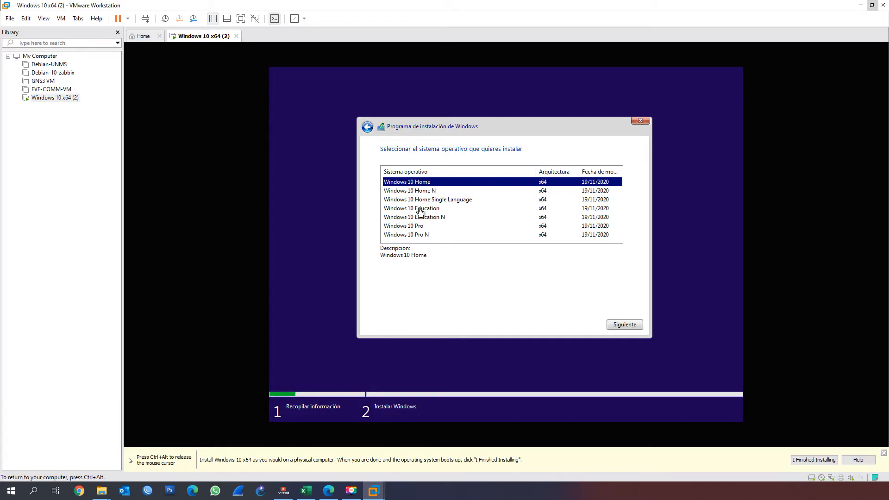
left_click(409, 227)
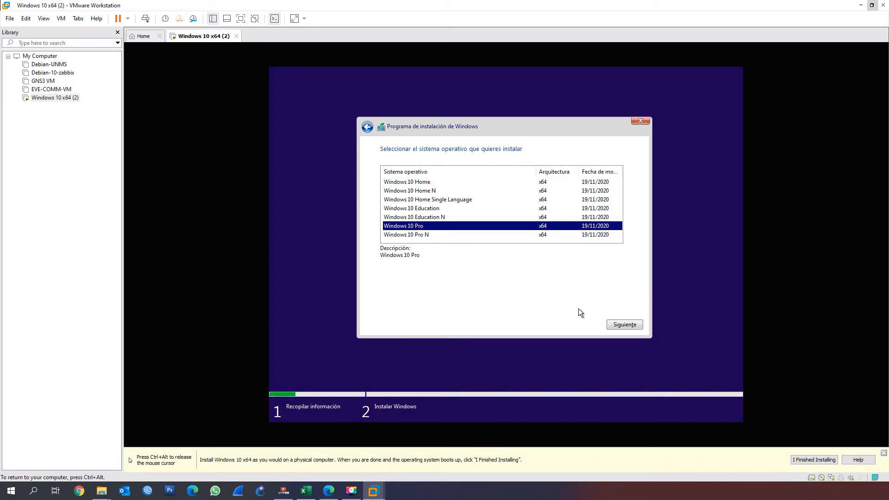
left_click(616, 323)
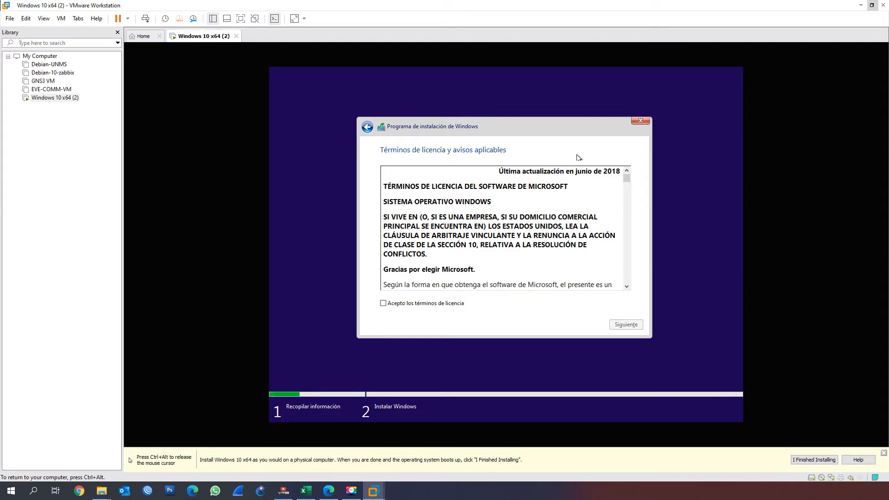
Accept the license terms and choose the custom installation of Windows only
left_click_drag(627, 178, 627, 262)
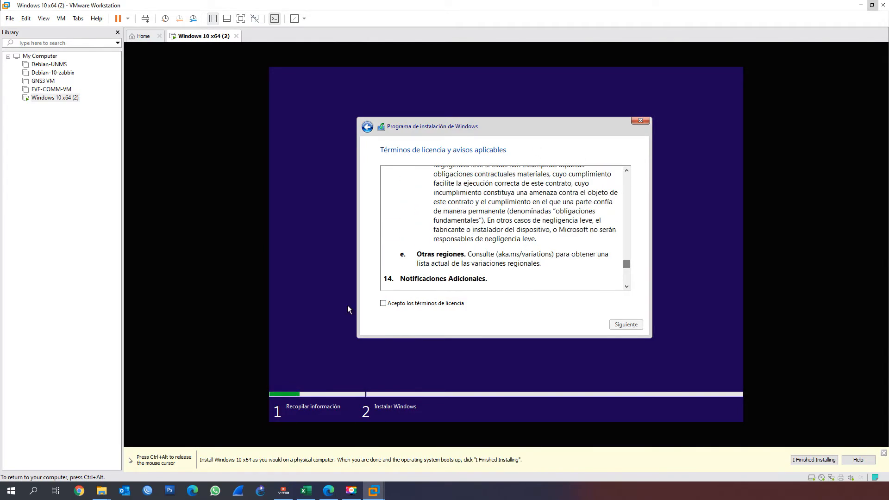
left_click(399, 306)
left_click(619, 324)
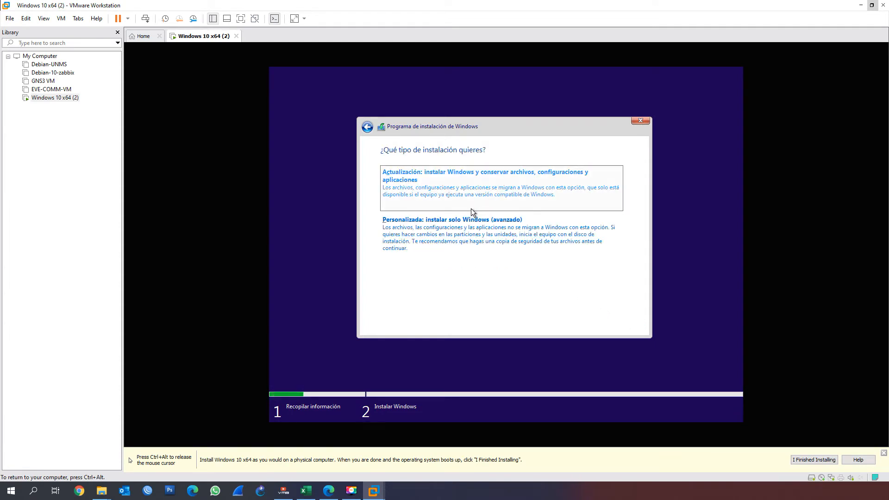
left_click(460, 239)
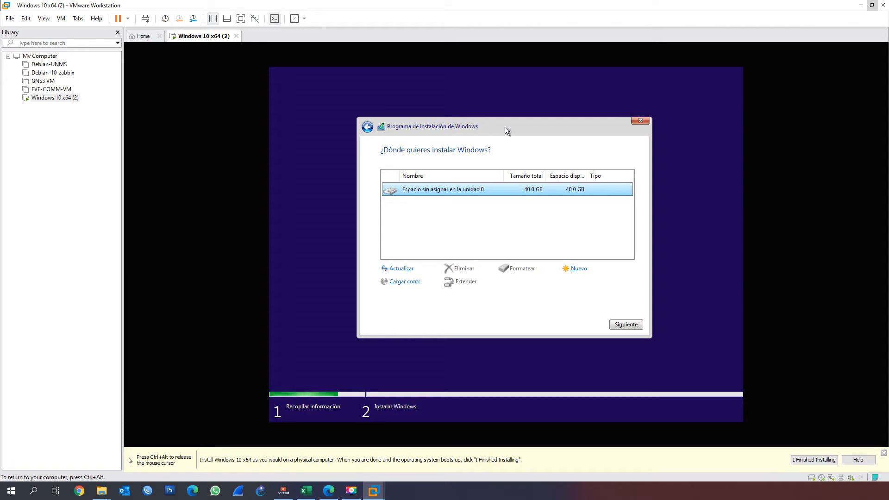
key("ctrl+alt")
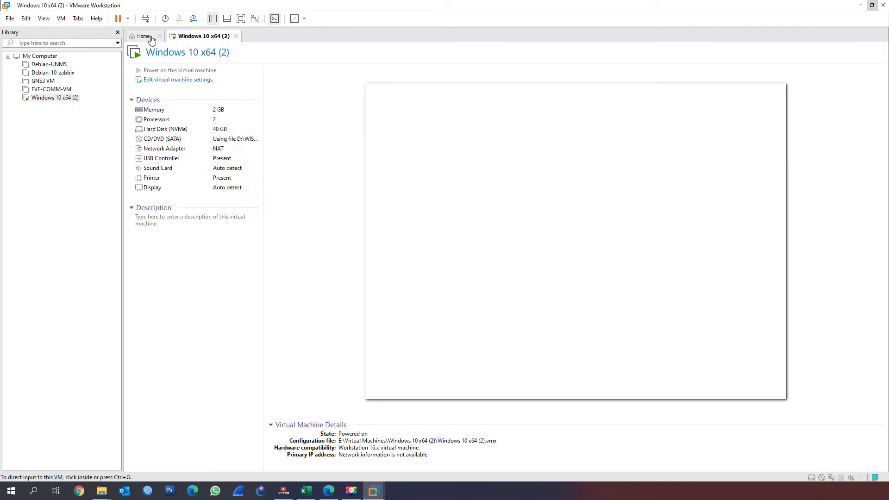
left_click(143, 36)
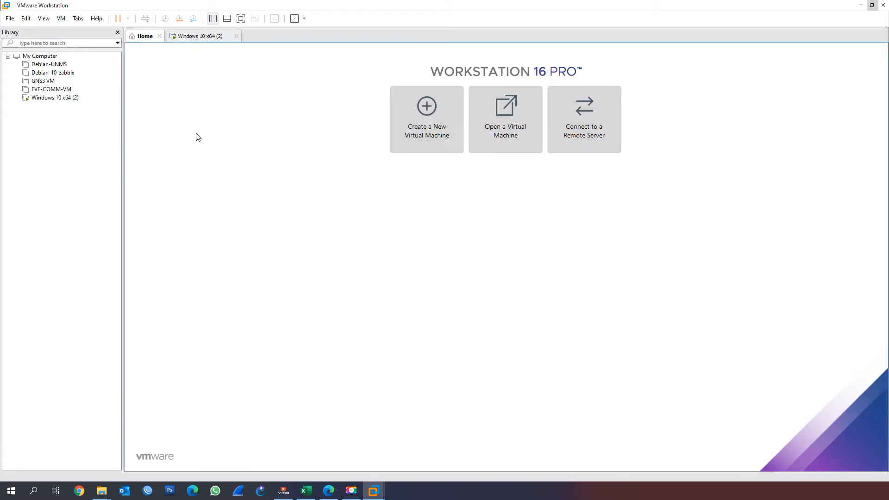
left_click(197, 36)
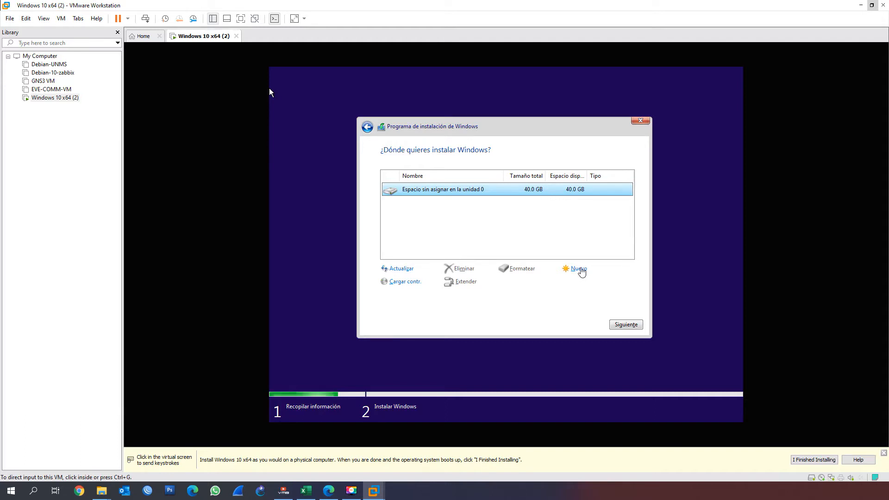
left_click(269, 92)
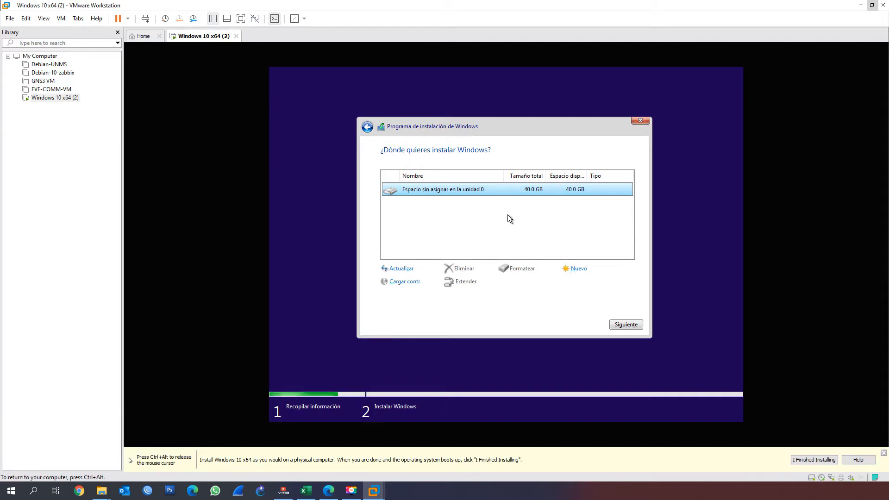
Start a new partition in the unallocated space of drive 0, and release the cursor from the virtual machine
left_click(573, 270)
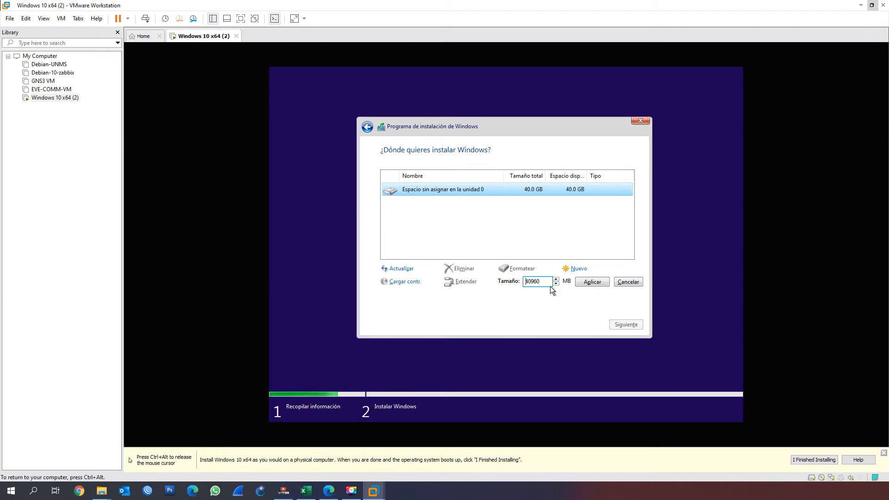
key("space")
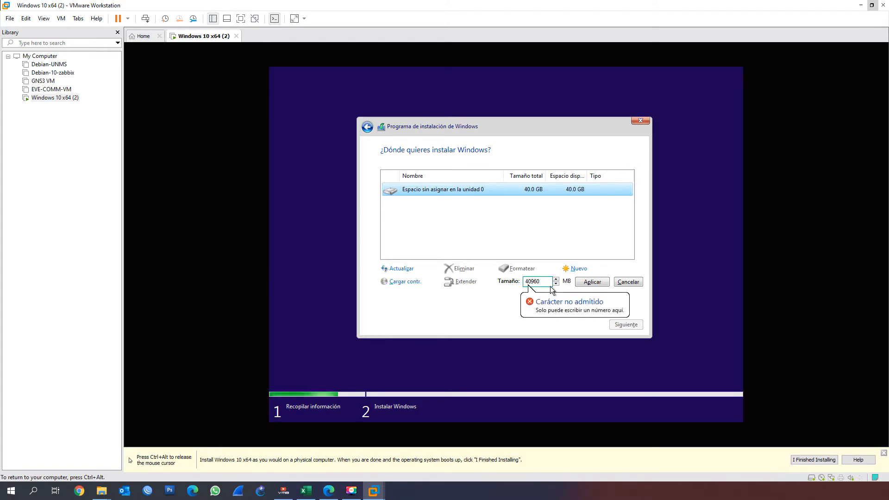
key("ctrl+alt")
Open the host's Calculator beside the installer and multiply 32 by 1024 to convert 32 GB to megabytes
left_click(10, 493)
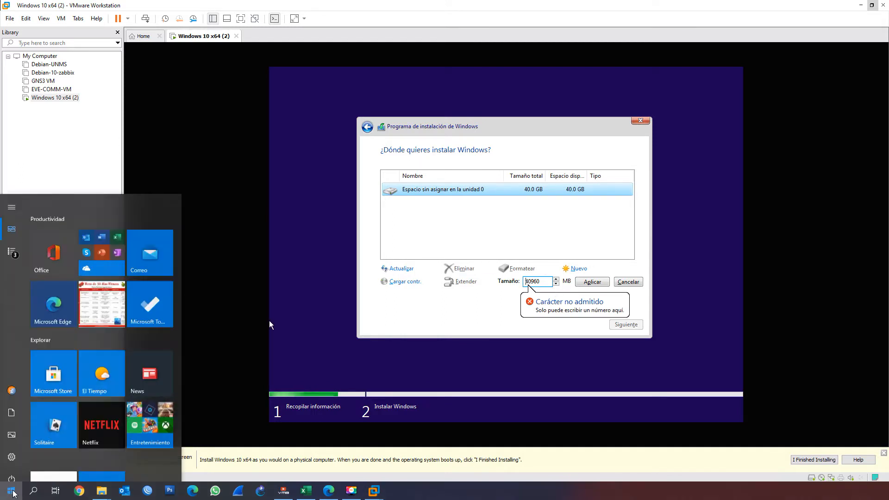
left_click(30, 492)
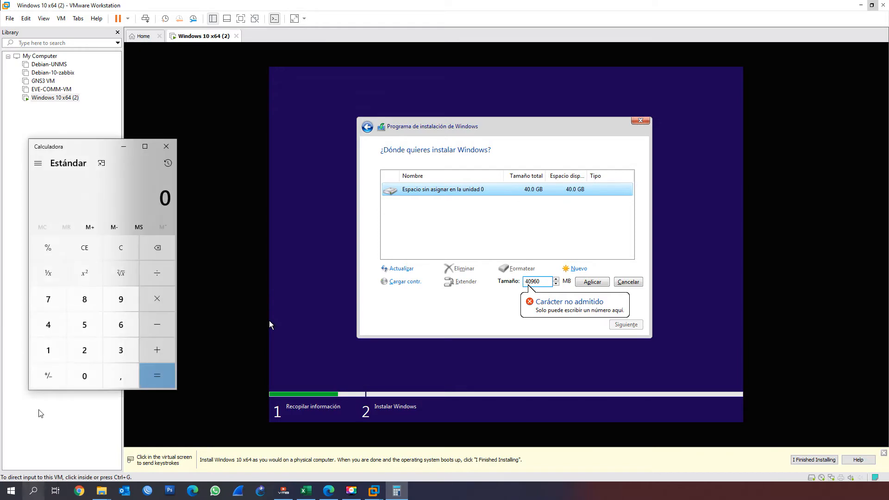
left_click_drag(93, 148, 215, 123)
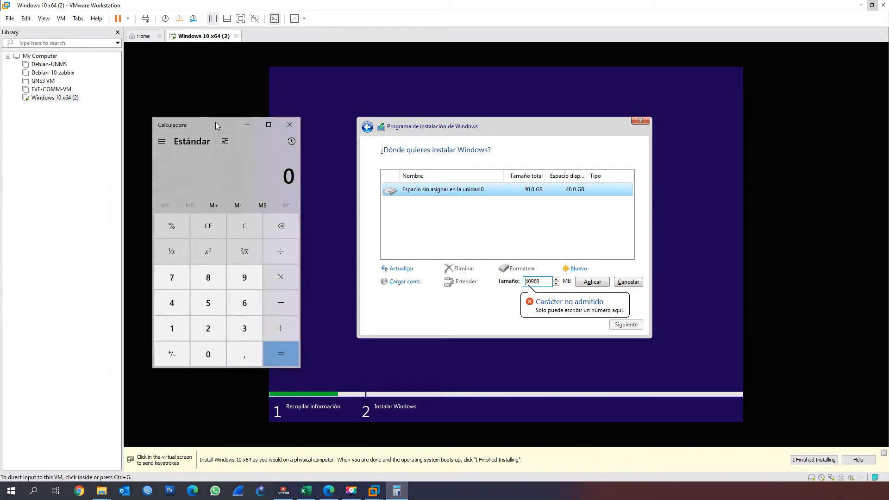
type("32*10")
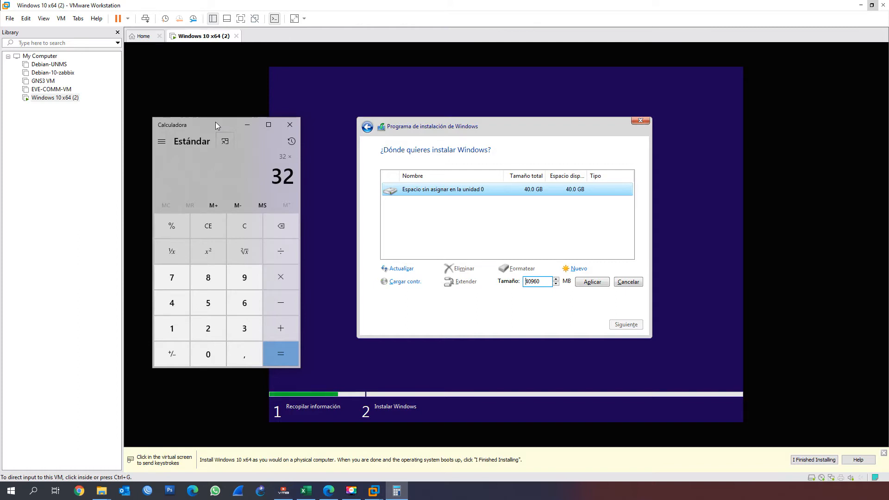
type("24")
left_click_drag(216, 126, 234, 118)
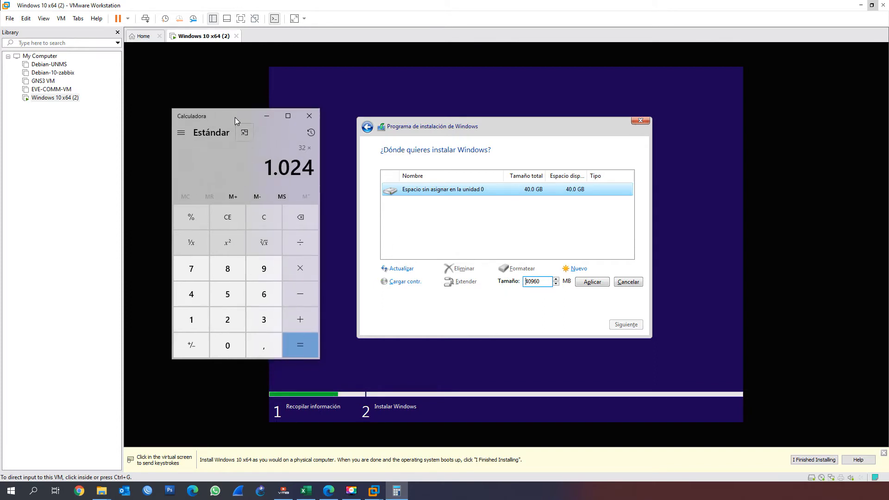
left_click(299, 346)
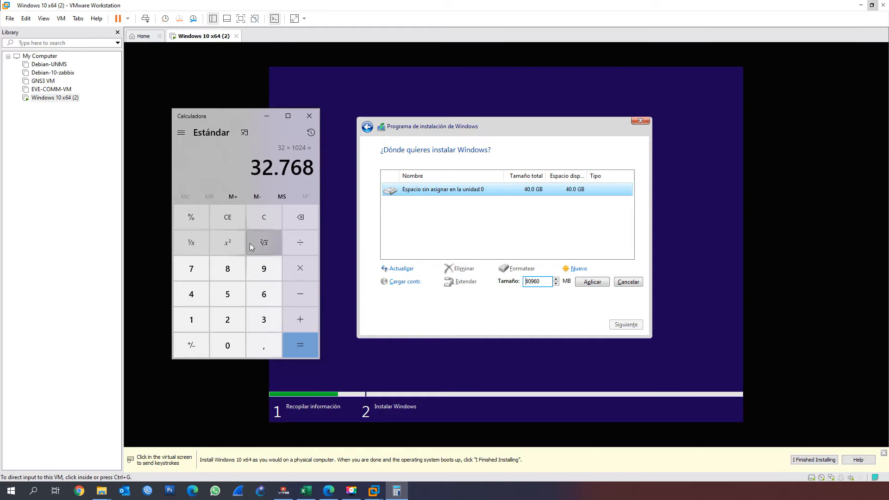
Clear the calculator and multiply 36 by 1024 to convert 36 GB to megabytes
left_click(260, 227)
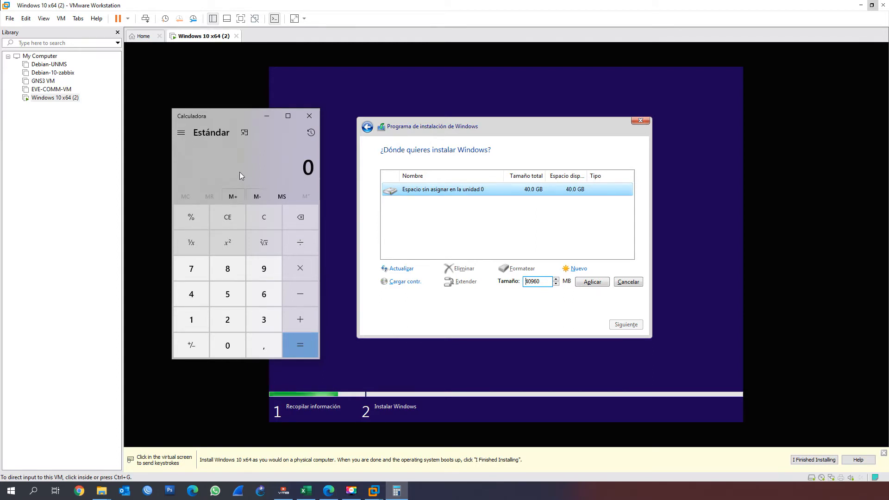
type("36")
type("*10")
type("24")
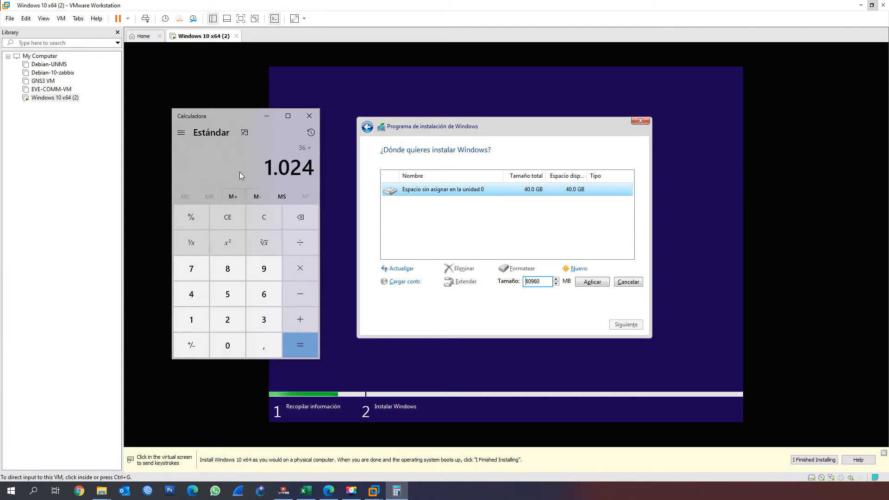
key("Return")
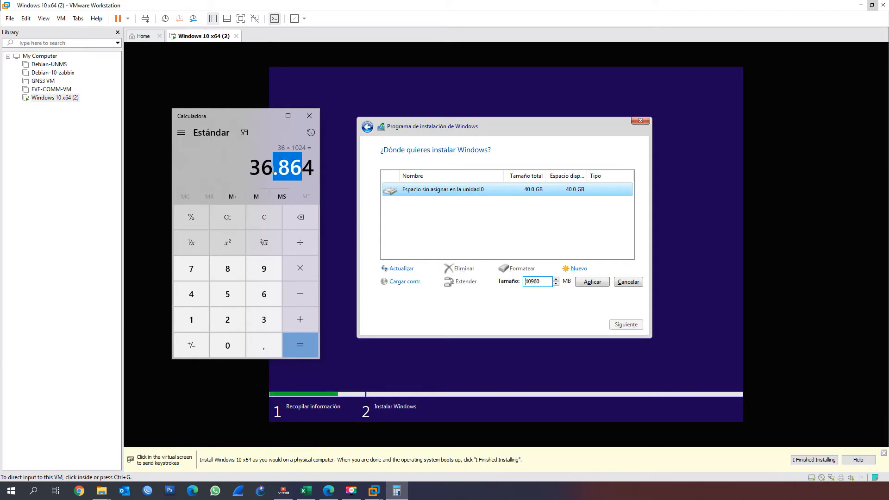
Create a 36864 MB partition in the unallocated space of drive 0 and accept the additional system partitions
left_click(540, 283)
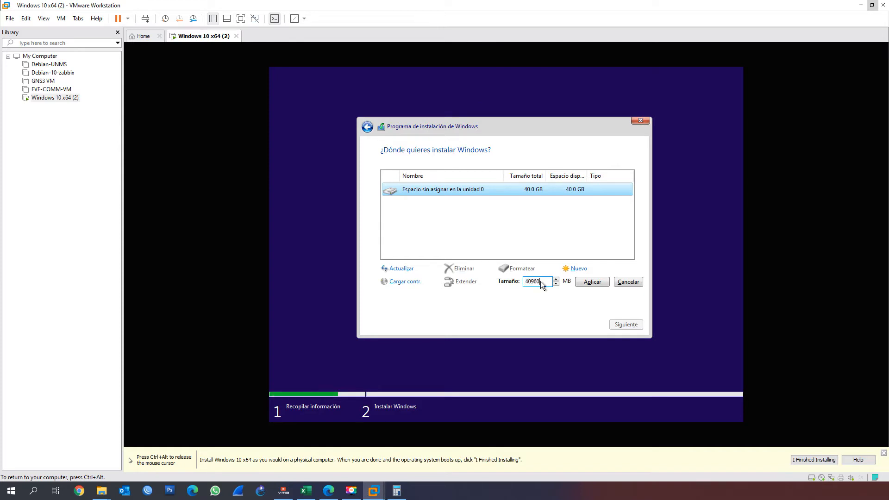
double_click(534, 285)
type("36864")
left_click(592, 281)
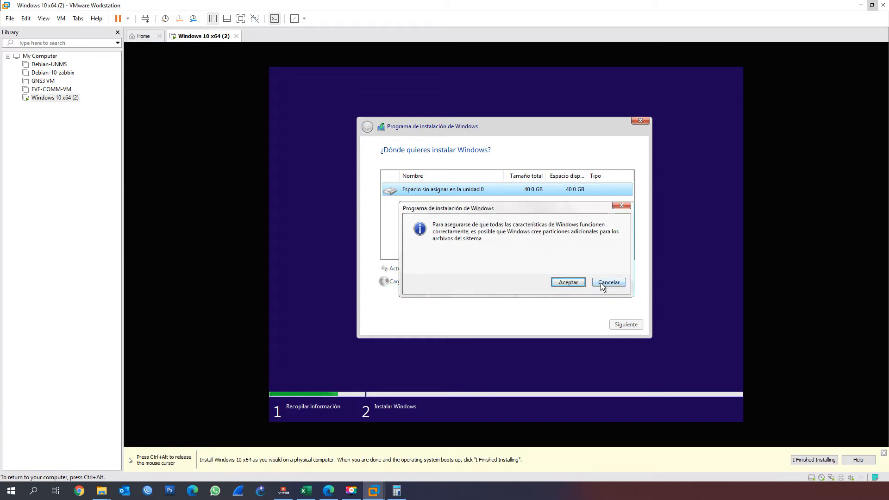
left_click(563, 282)
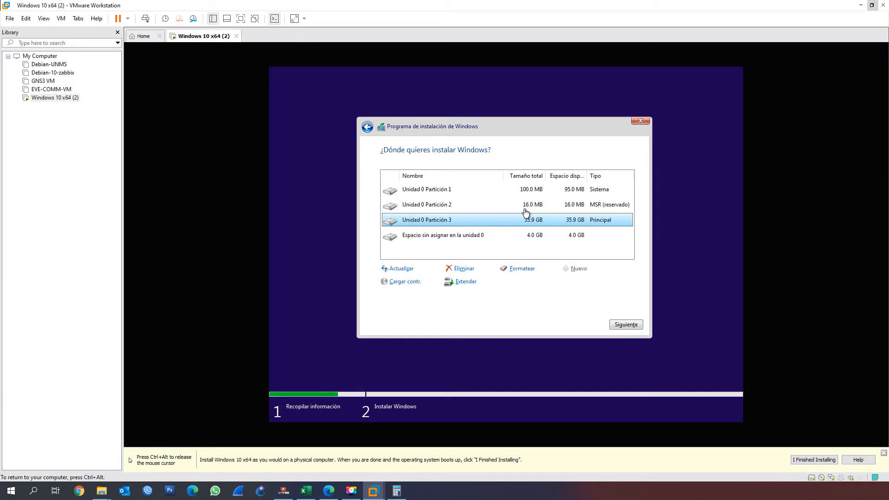
Create another partition of 4095 MB from the remaining unallocated space on drive 0
left_click(463, 239)
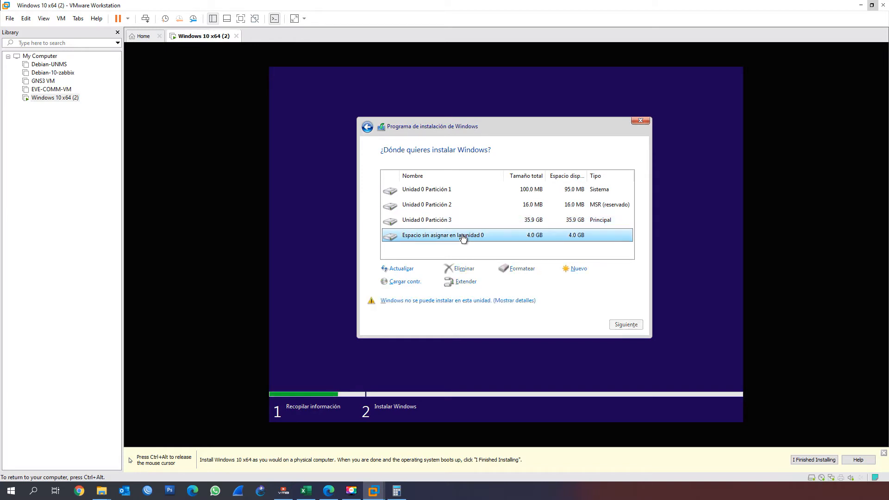
left_click(577, 269)
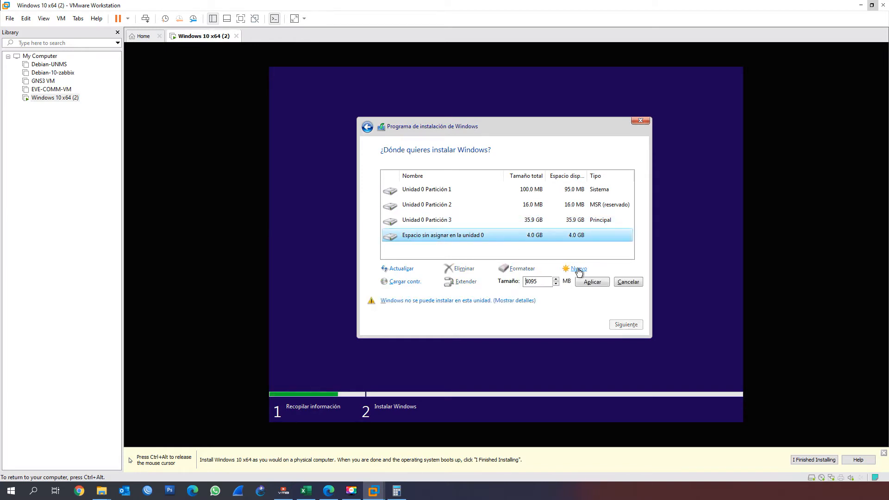
left_click(591, 284)
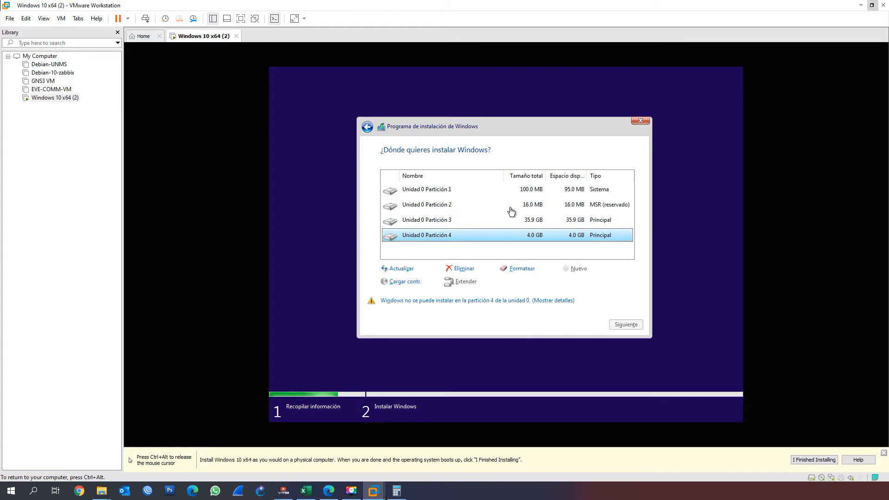
Start installing Windows on partition 3 of drive 0, and release the cursor from the virtual machine
left_click(455, 226)
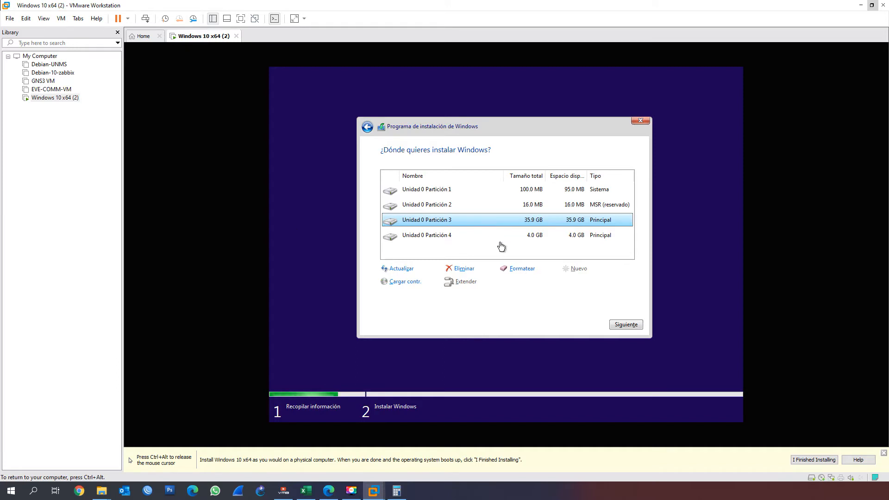
left_click(627, 324)
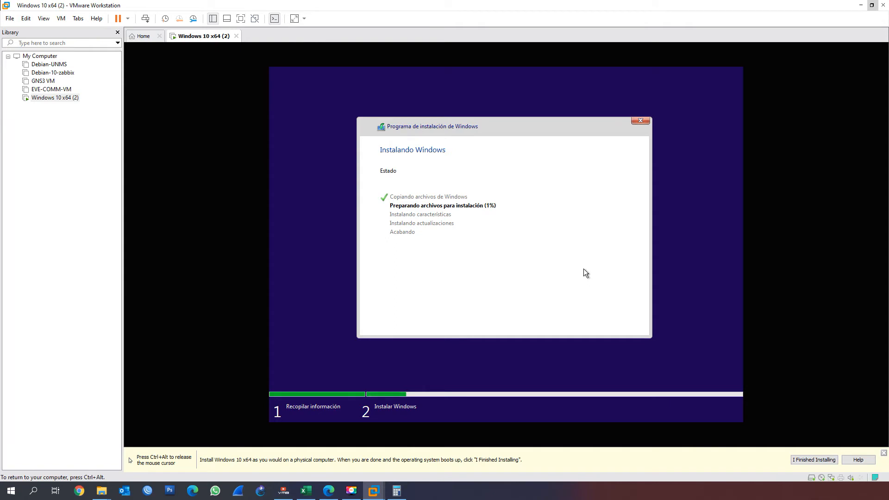
key("ctrl+alt")
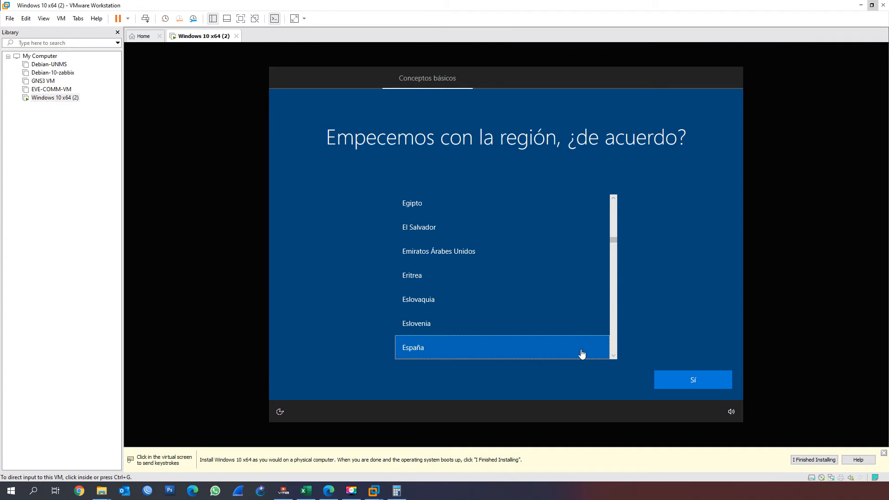
Confirm España as the region and Español as the only keyboard layout, without adding a second one
left_click(696, 380)
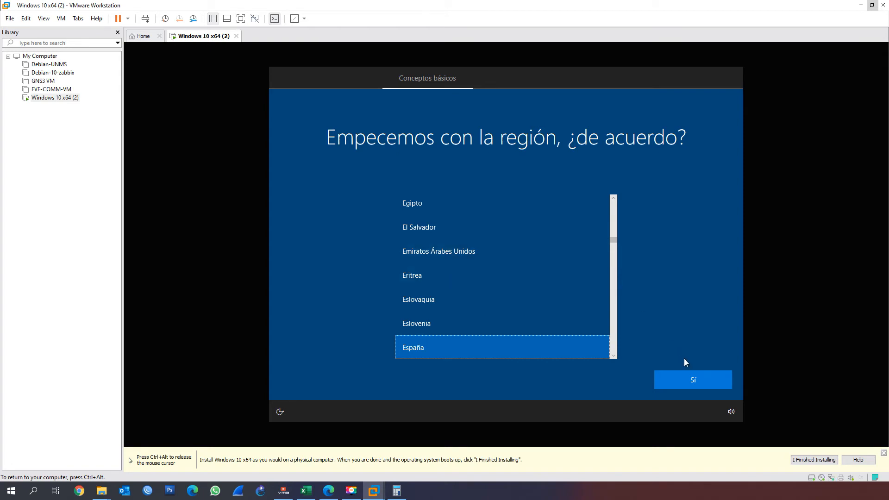
left_click(691, 379)
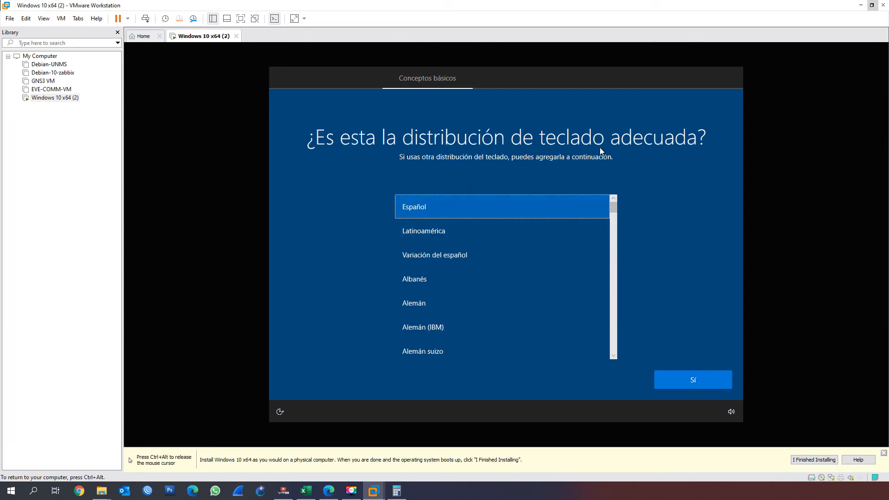
left_click(716, 383)
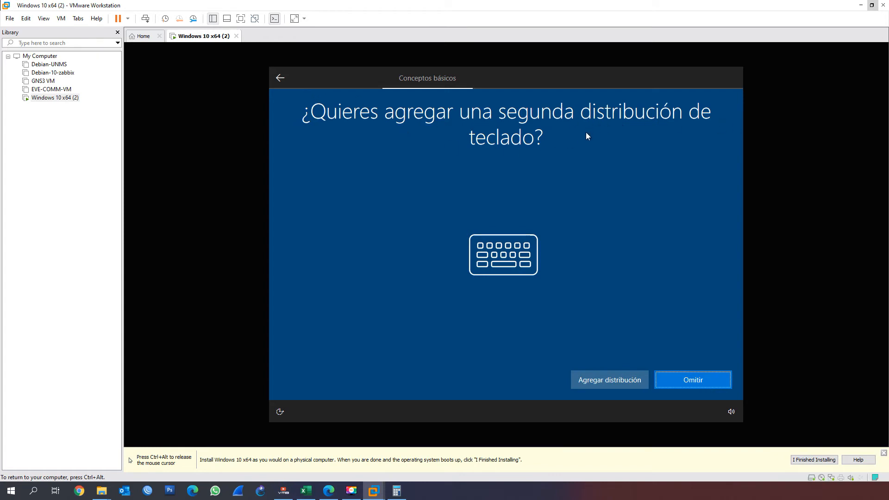
left_click(676, 380)
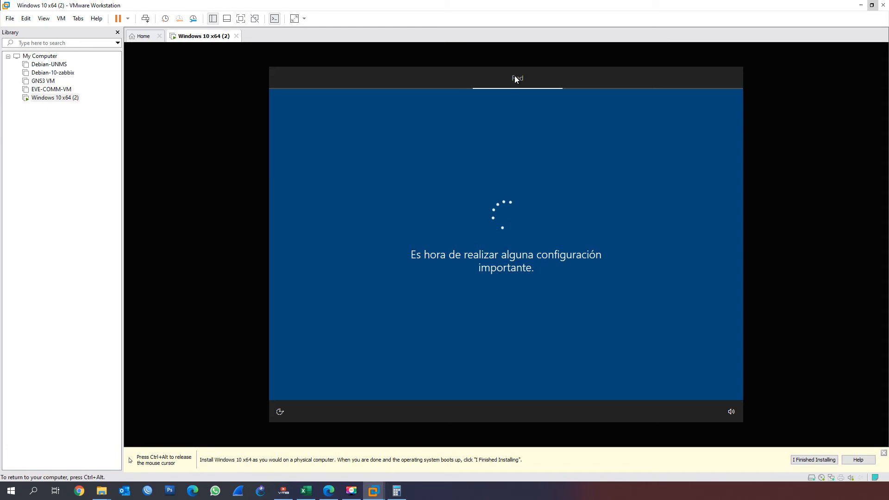
key("ctrl+alt")
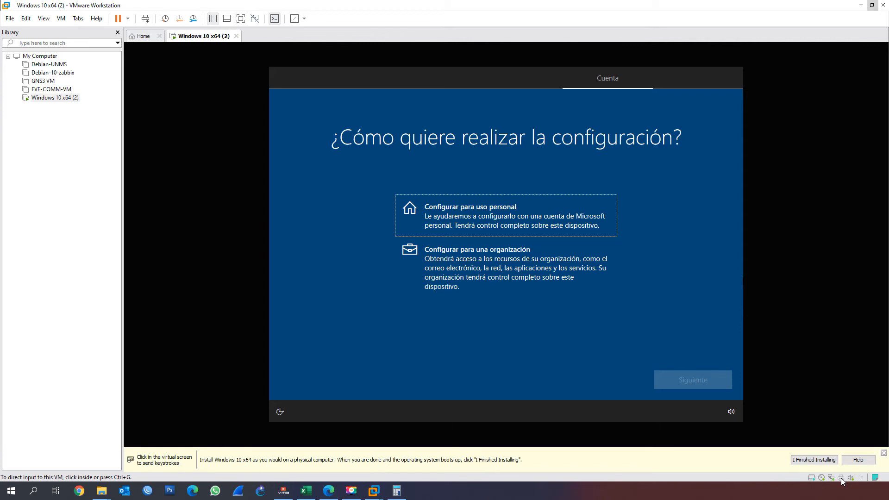
Set up the device for personal use (Configurar para uso personal) and continue to the account setup
left_click(565, 226)
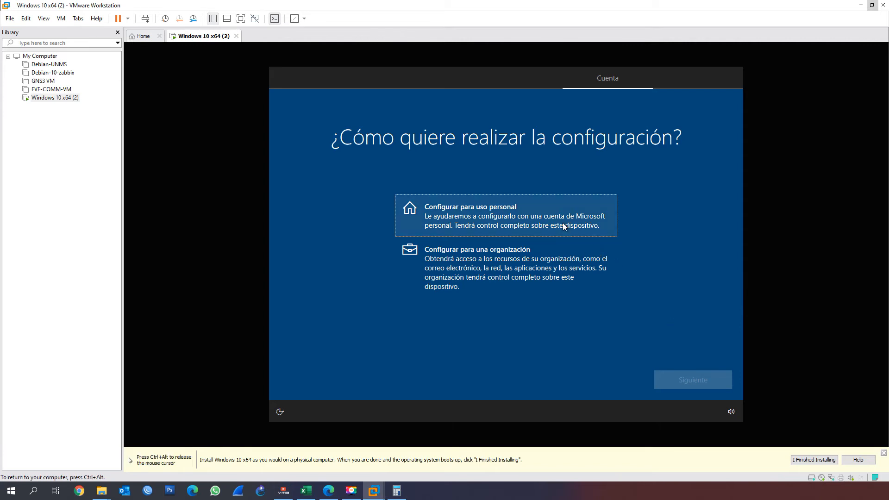
left_click(494, 222)
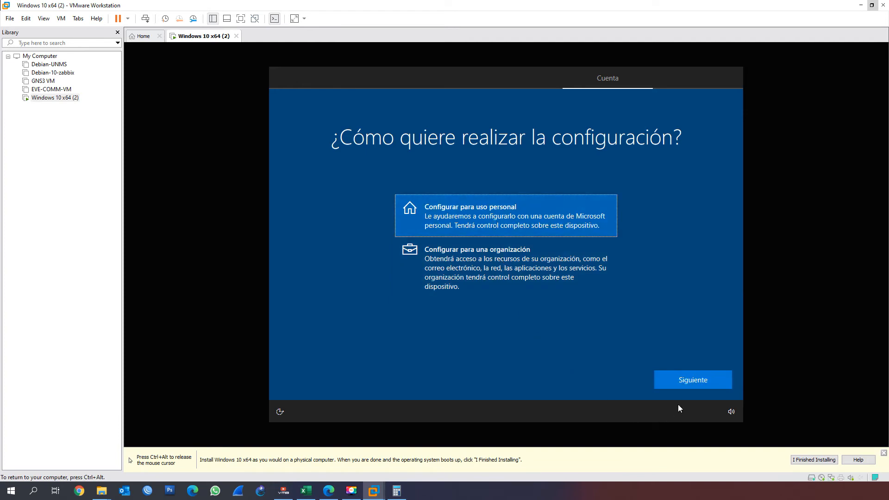
left_click(682, 385)
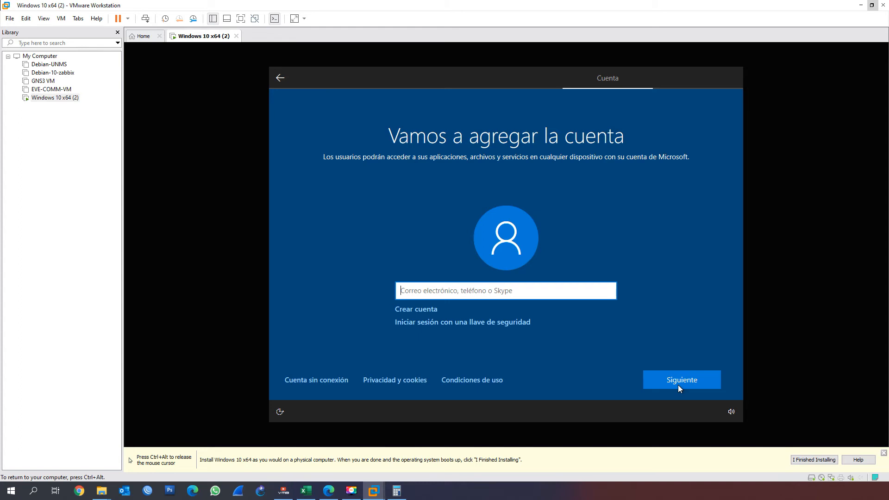
Choose an offline account instead of a Microsoft account and continue with the limited experience
left_click(313, 381)
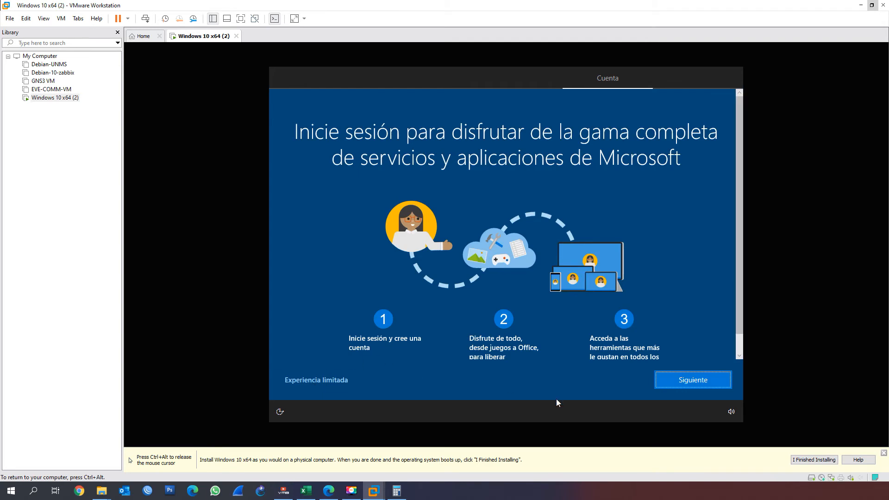
left_click(672, 377)
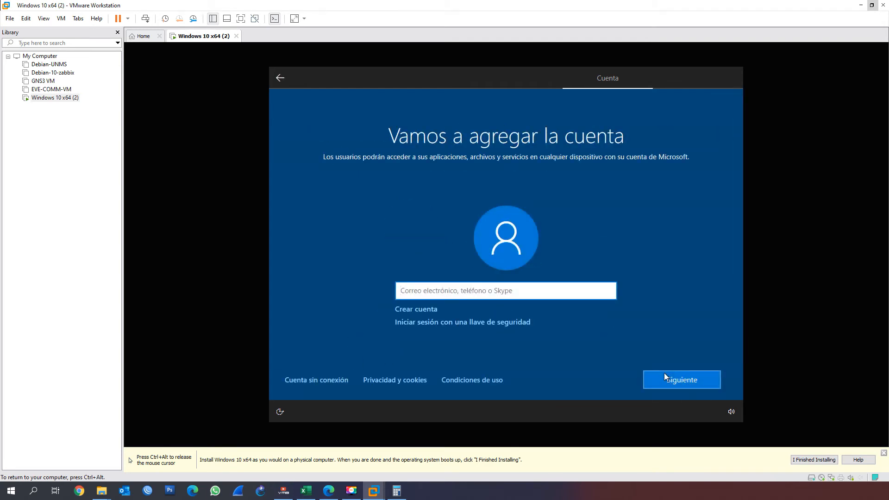
left_click(322, 380)
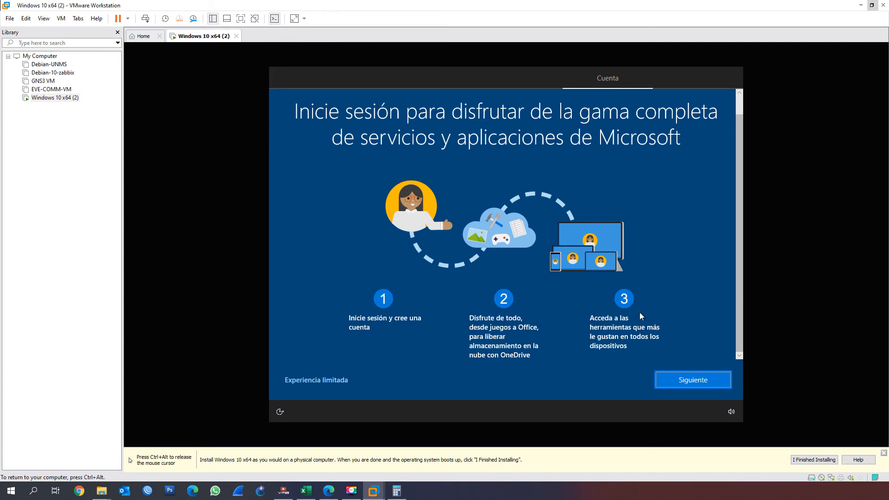
left_click(344, 384)
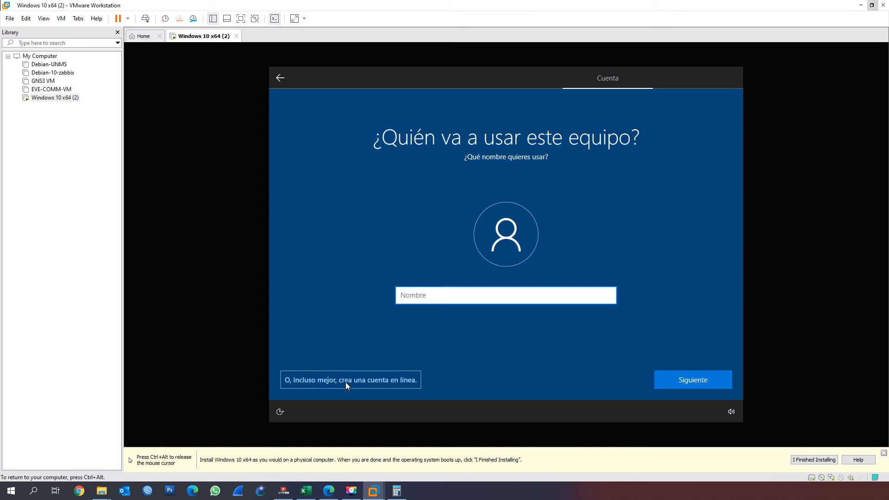
Enter the user's first name as the local account name and continue to the password setup
type("Roberto")
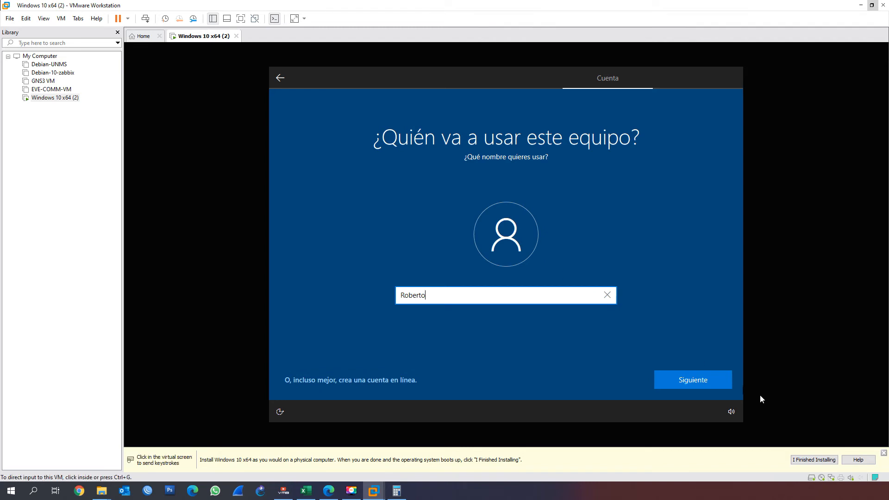
left_click(710, 378)
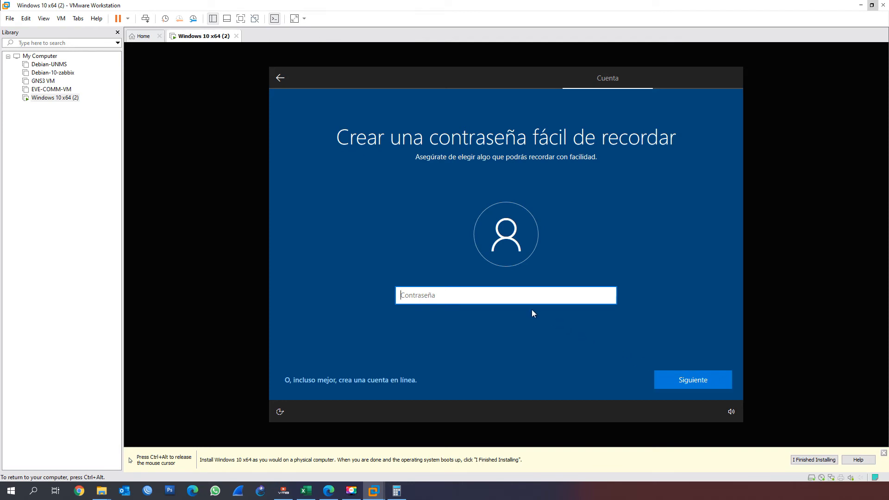
Enter a password for the local account and confirm it by entering the same account password again
type("12345678")
left_click(699, 381)
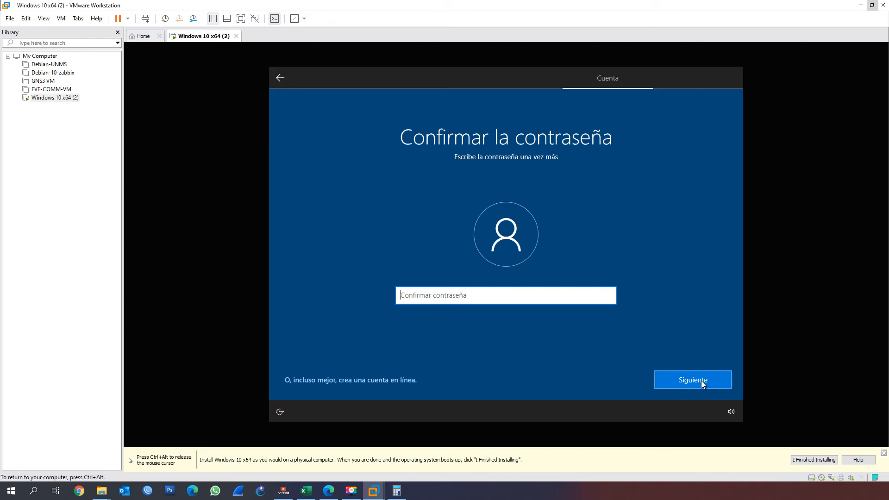
type("12345678")
left_click(702, 381)
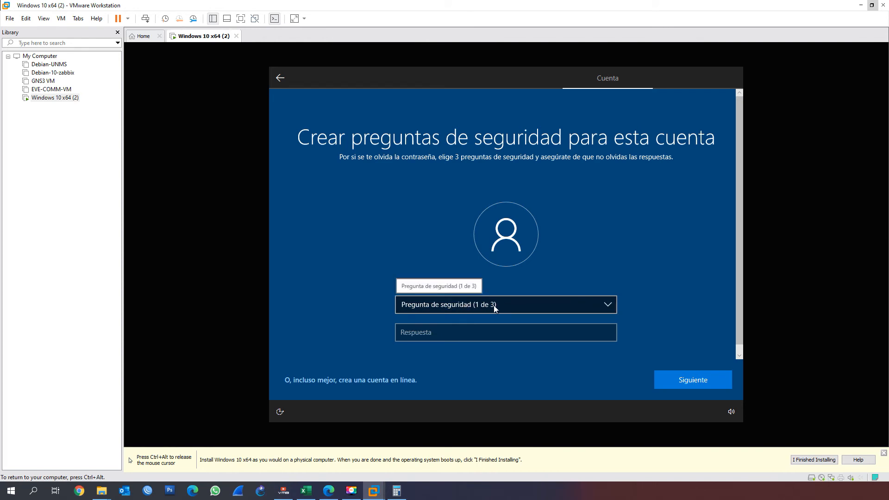
Choose the first pet's name as security question 1 of 3 and submit its security answer
left_click(510, 308)
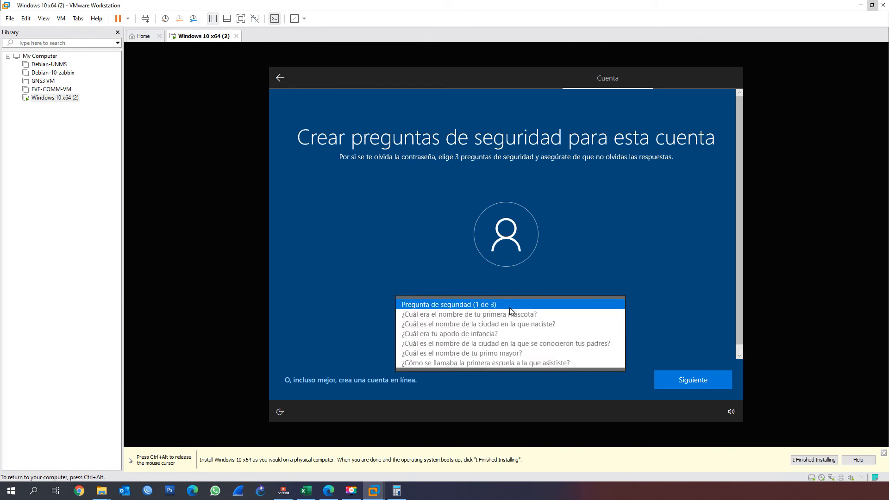
left_click(493, 319)
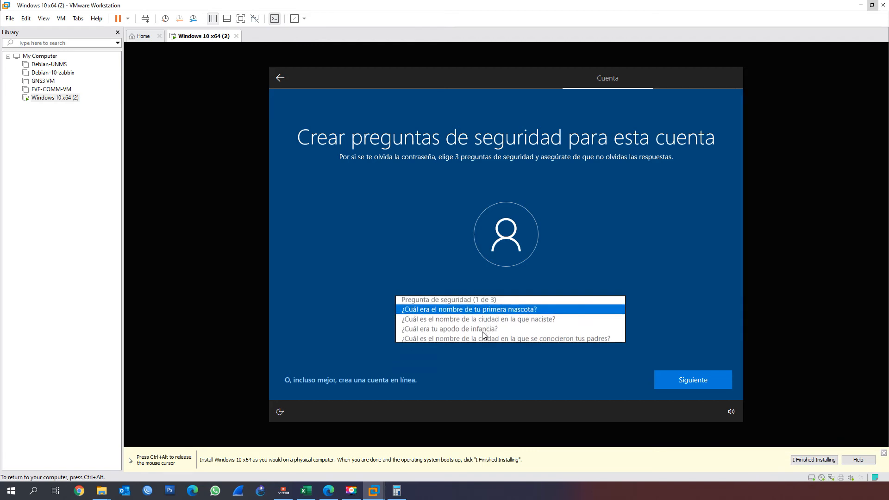
left_click(477, 340)
type("perro")
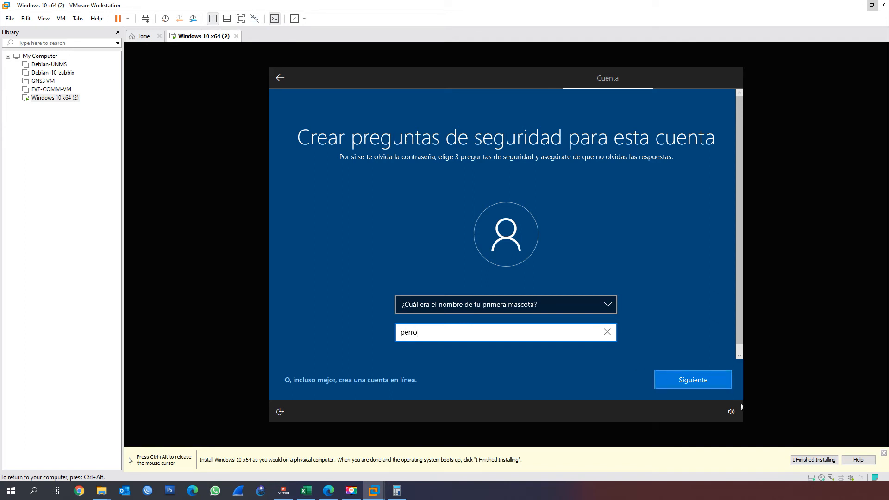
left_click(699, 379)
Choose the city of birth as security question 2 of 3 and submit its security answer
left_click(527, 306)
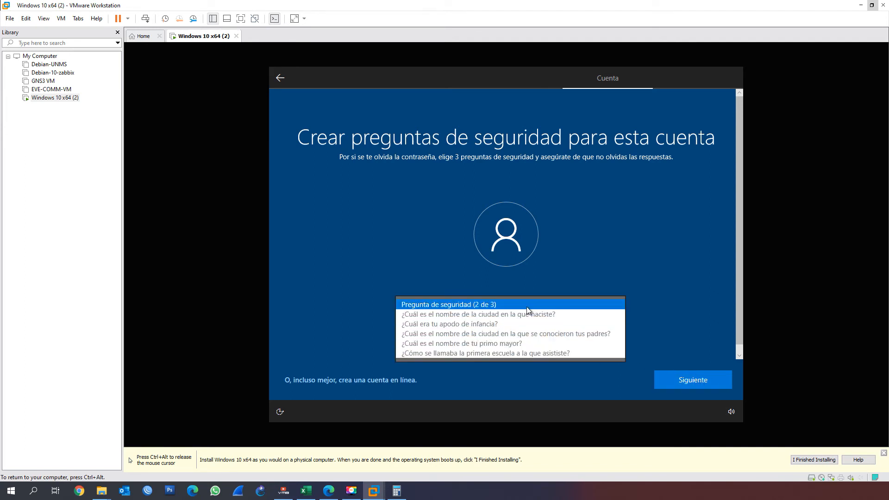
left_click(505, 317)
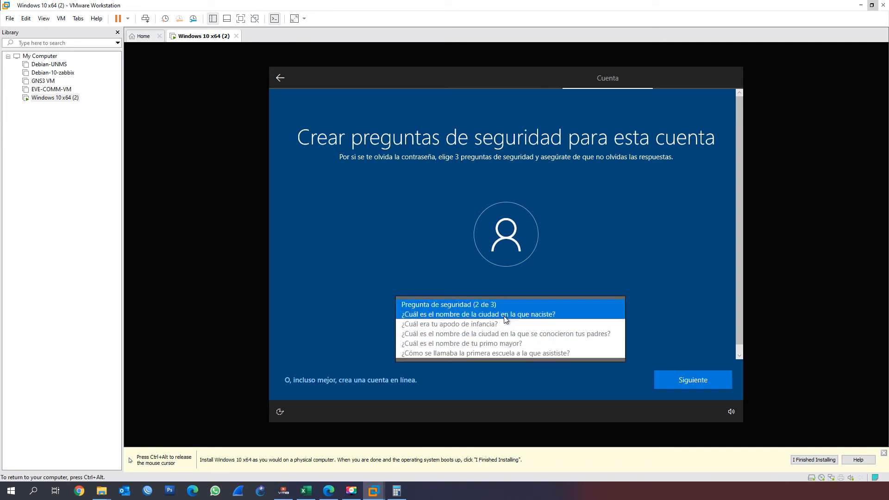
left_click(490, 333)
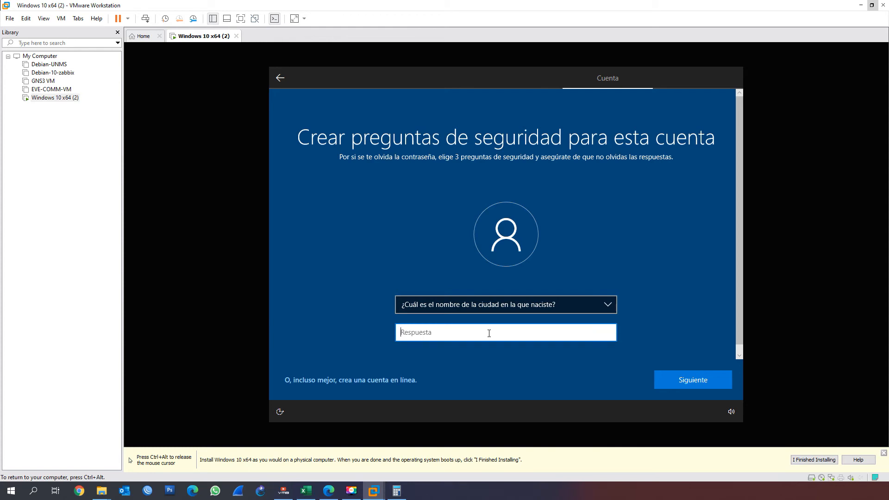
type("habana")
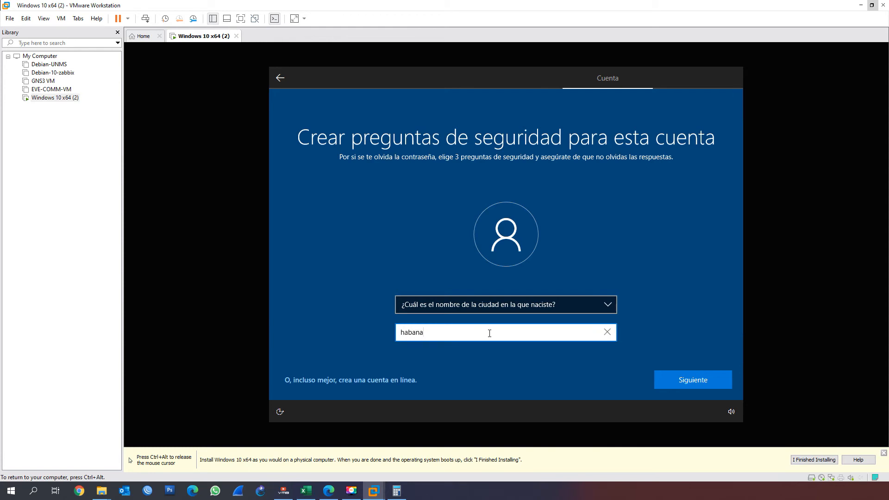
left_click(690, 380)
Choose the childhood nickname as security question 3 of 3 and submit its security answer
left_click(485, 309)
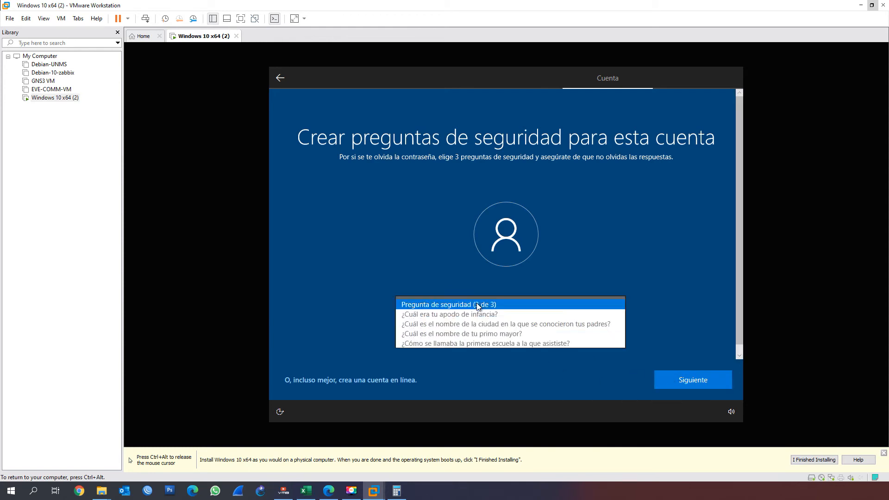
left_click(501, 314)
left_click(486, 336)
type("ninguno")
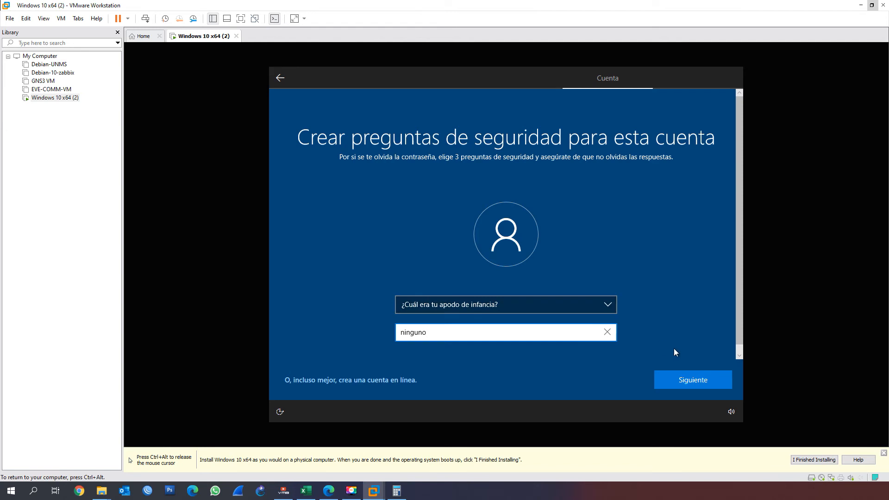
left_click(685, 381)
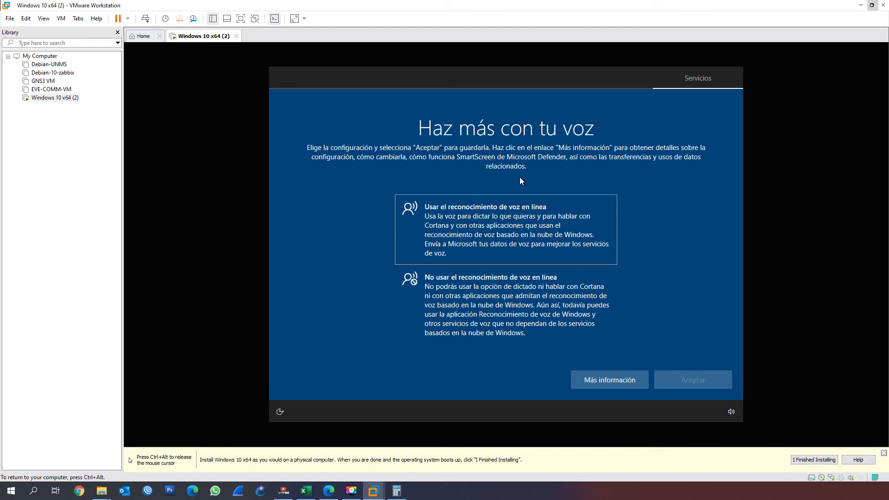
Decline online speech recognition and accept No for letting Microsoft and apps use the location
left_click(473, 295)
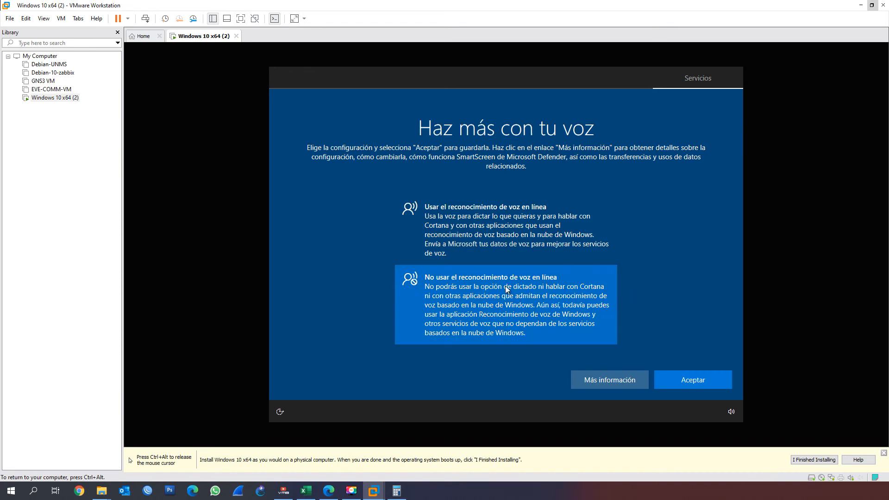
left_click(690, 374)
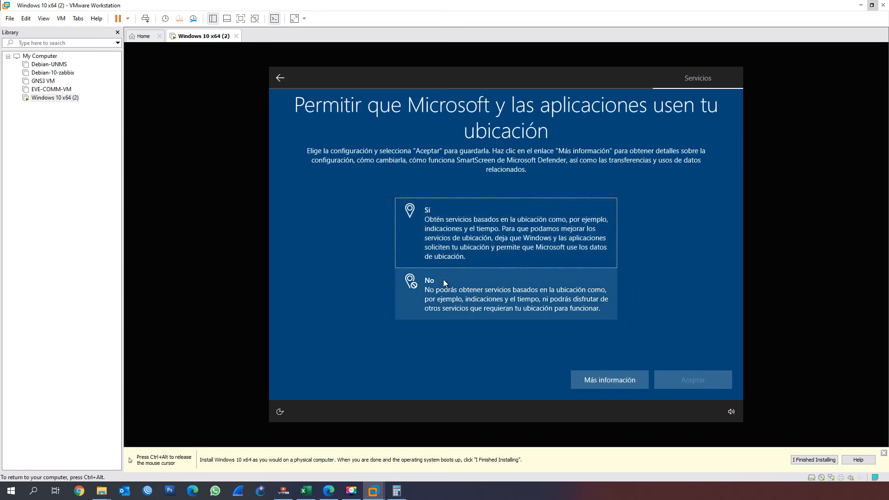
left_click(461, 291)
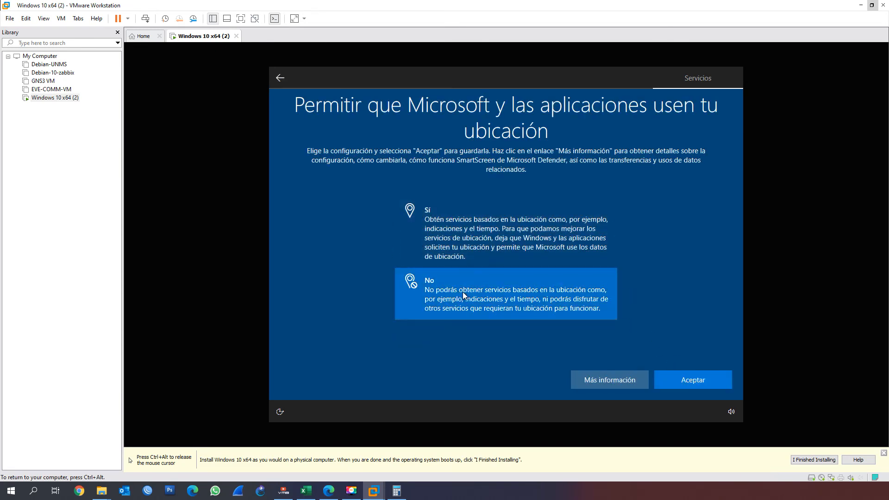
left_click(690, 377)
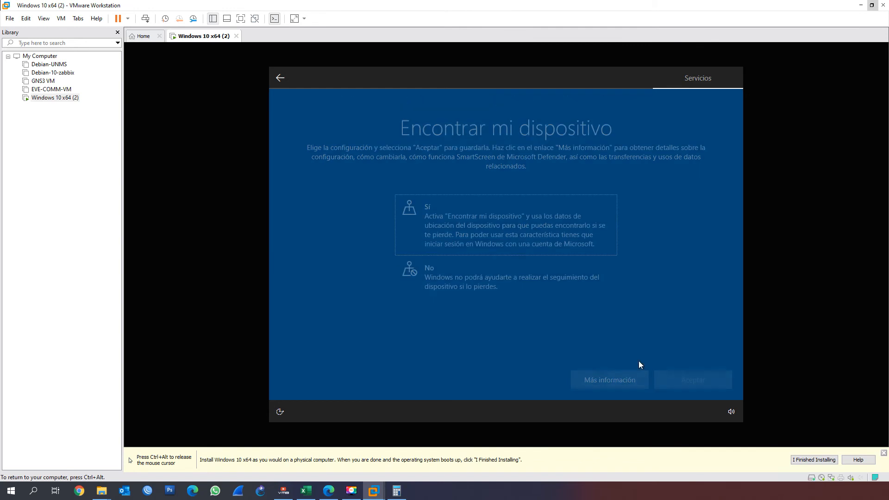
Decline Find my device and choose to send only required diagnostic data to Microsoft, accepting both settings
left_click(437, 270)
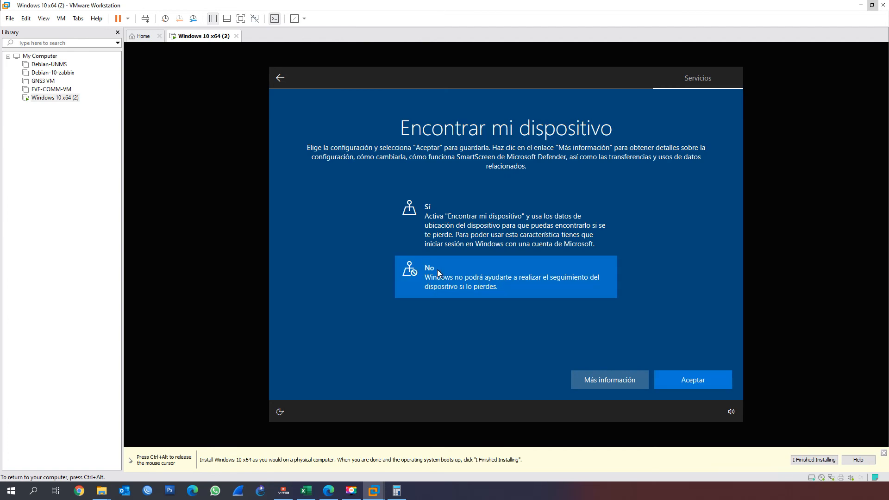
left_click(656, 376)
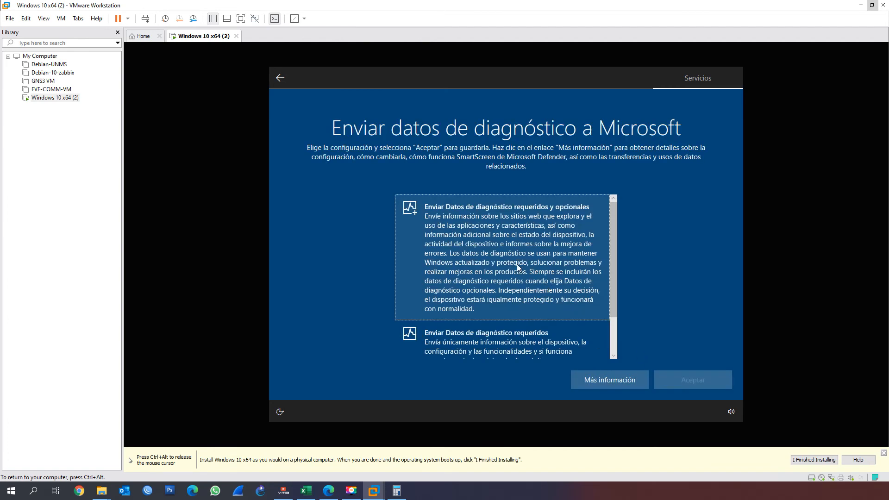
scroll(518, 266, "down", 2)
scroll(518, 302, "up", 2)
scroll(565, 274, "down", 2)
scroll(545, 259, "up", 2)
scroll(526, 320, "down", 2)
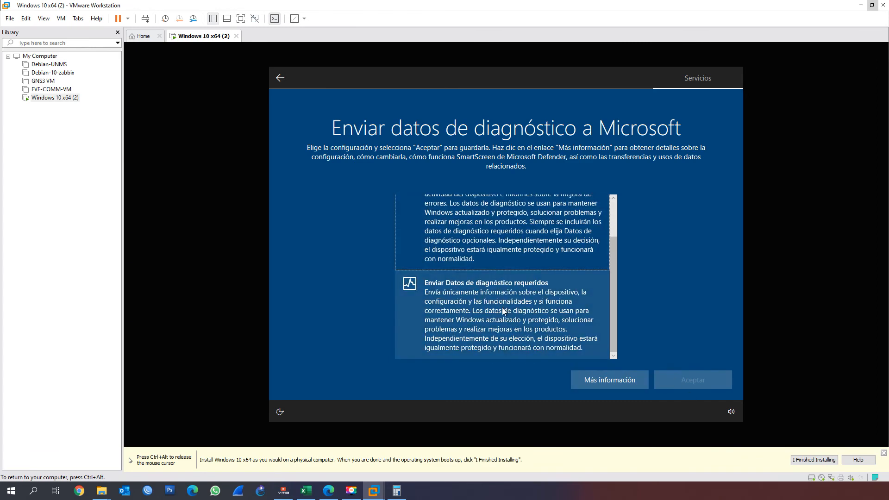
scroll(503, 308, "up", 2)
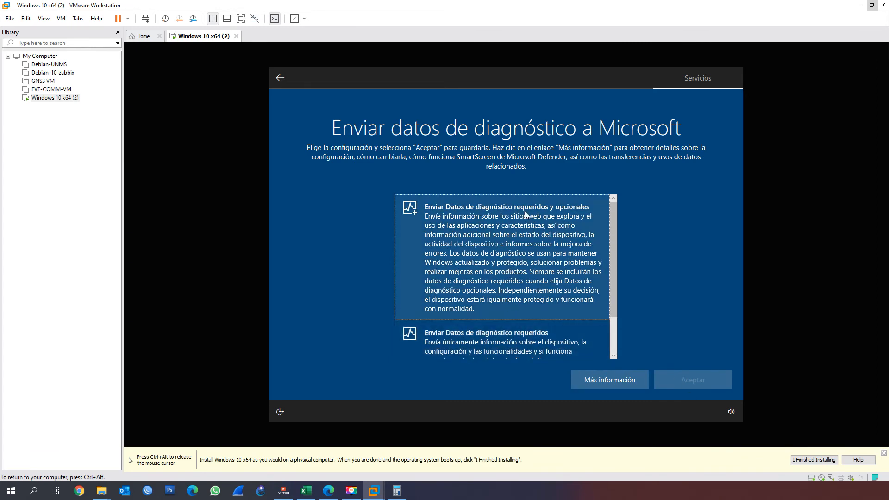
scroll(557, 248, "down", 2)
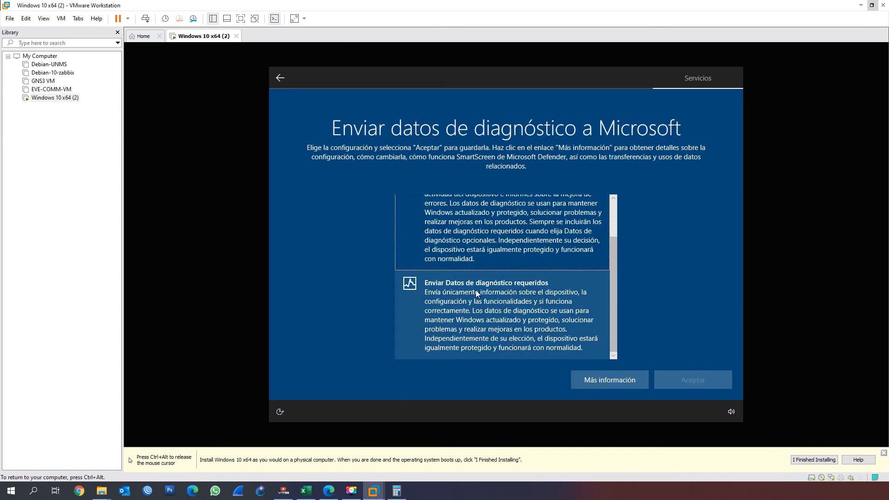
left_click(520, 300)
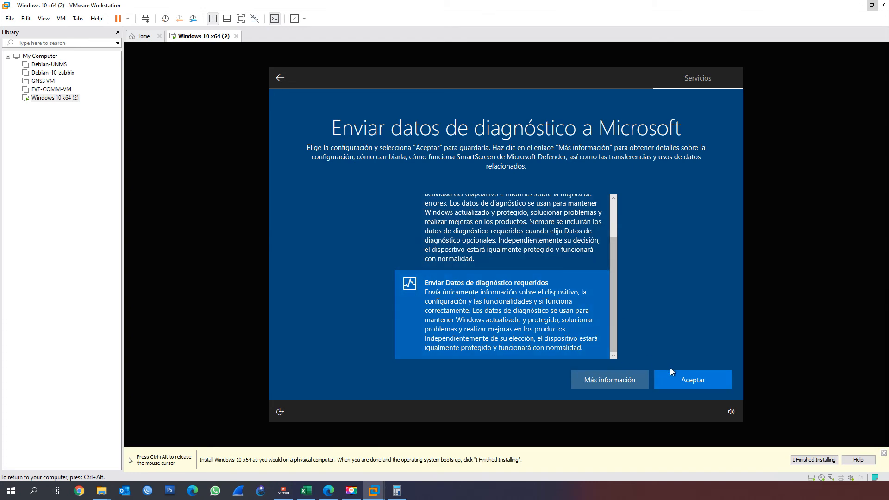
left_click(684, 382)
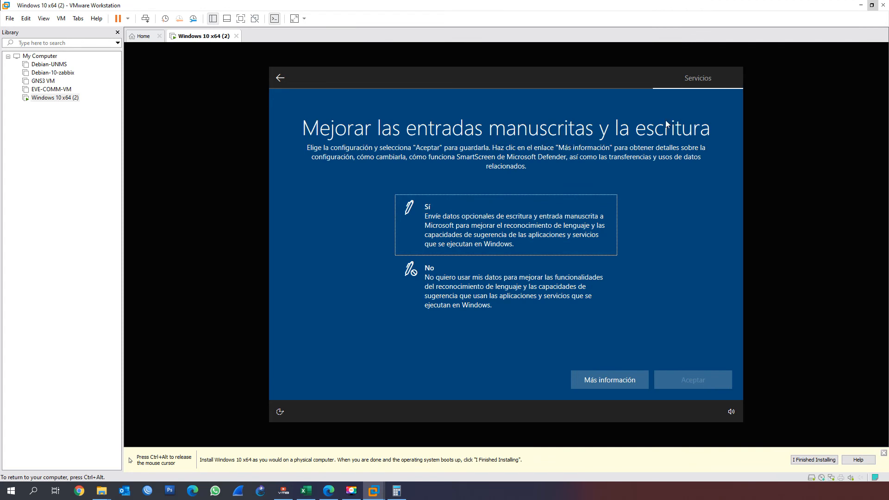
Accept No for improving inking and typing and for personalized experiences based on diagnostic data
left_click(455, 285)
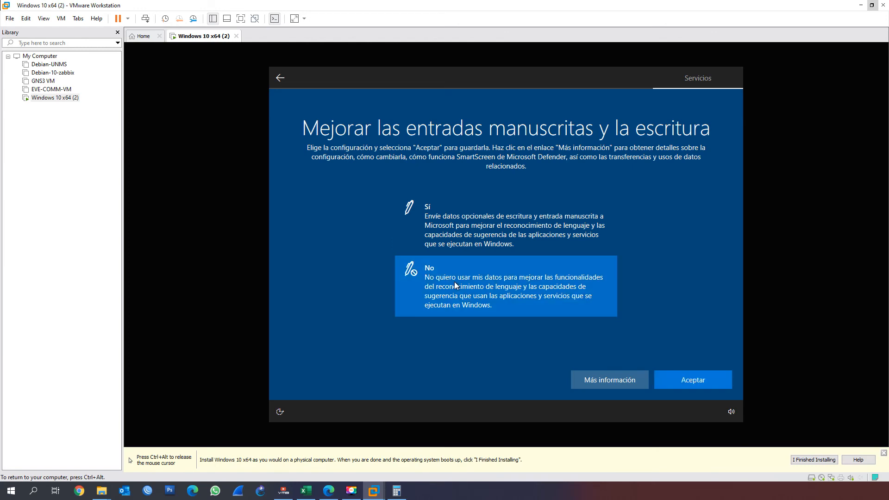
left_click(687, 384)
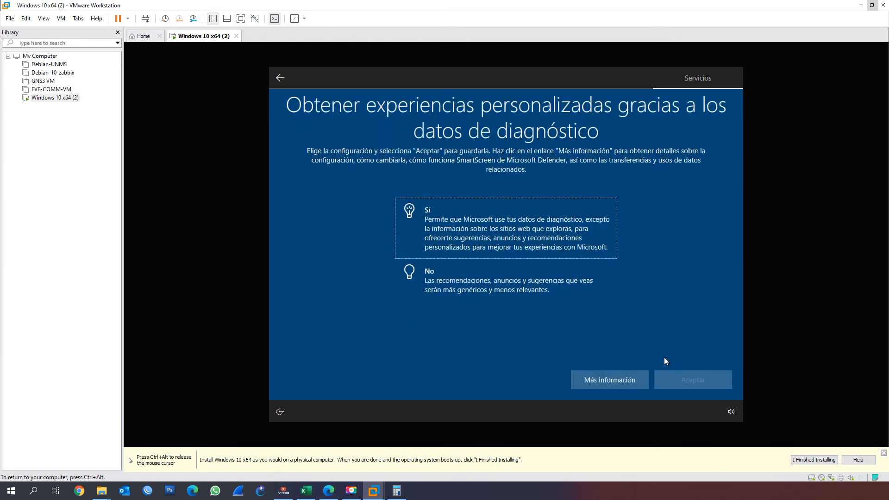
left_click(441, 286)
left_click(683, 378)
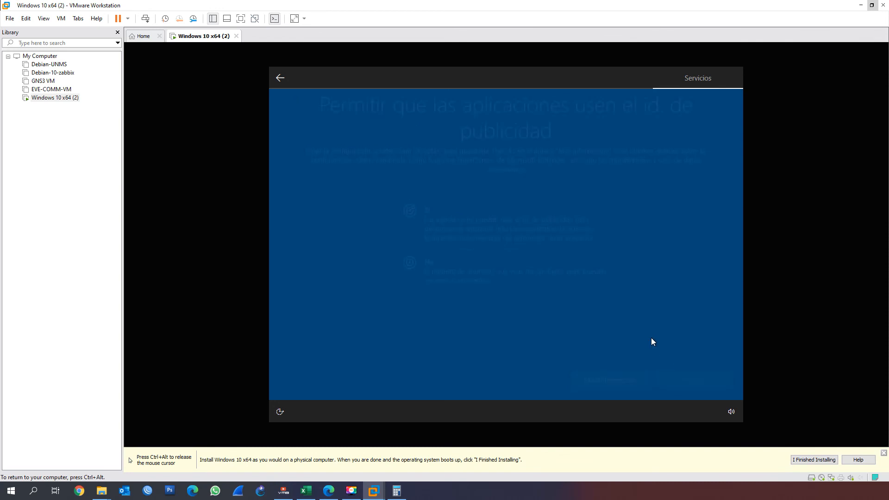
Decline app use of the advertising ID and accept Cortana's access to personal information
left_click(441, 274)
left_click(706, 379)
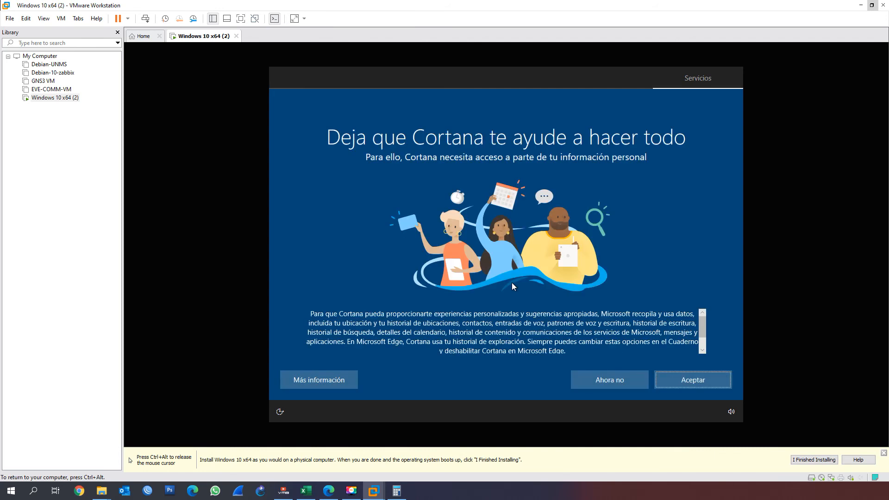
left_click(692, 381)
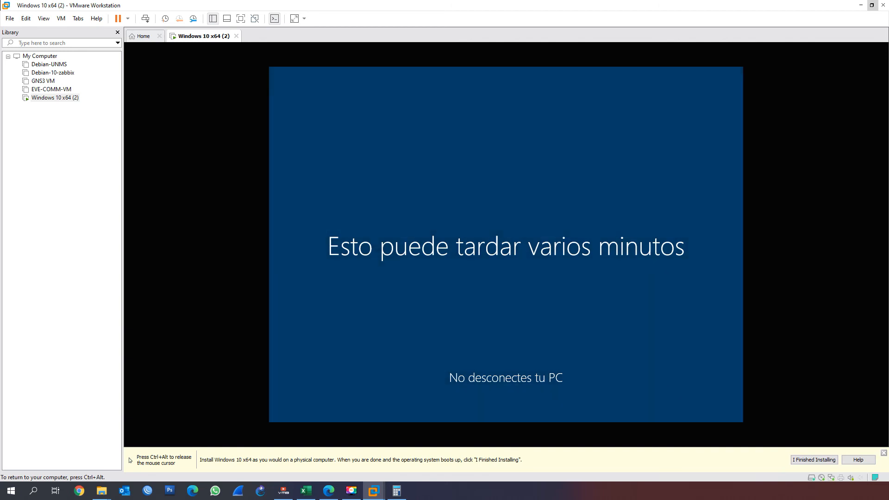
Postpone the Microsoft Edge introduction offered on the virtual machine's new desktop
key("ctrl+alt")
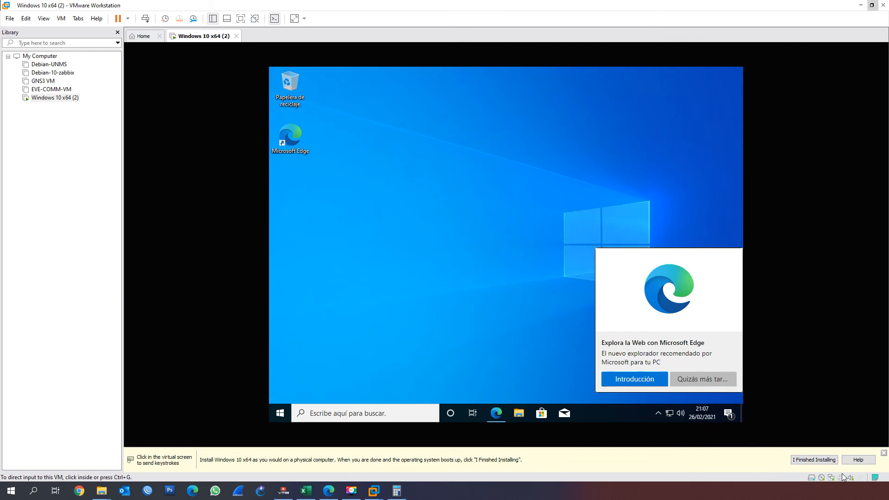
left_click(273, 384)
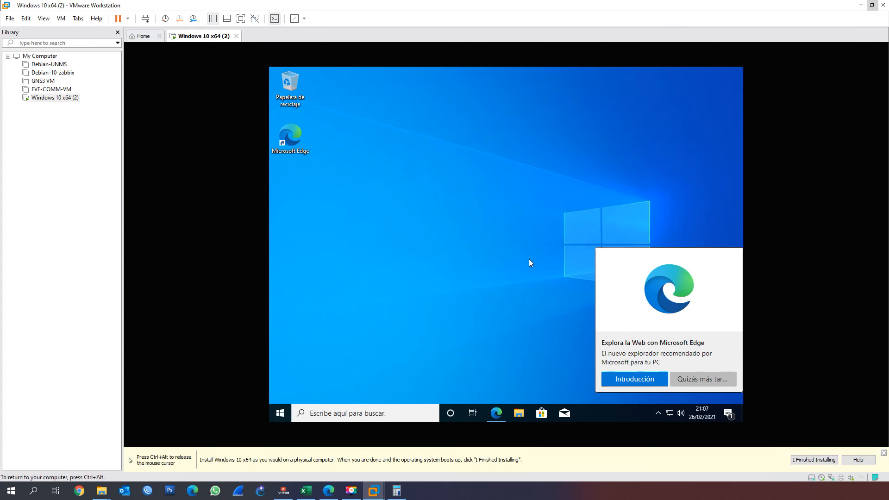
left_click(705, 382)
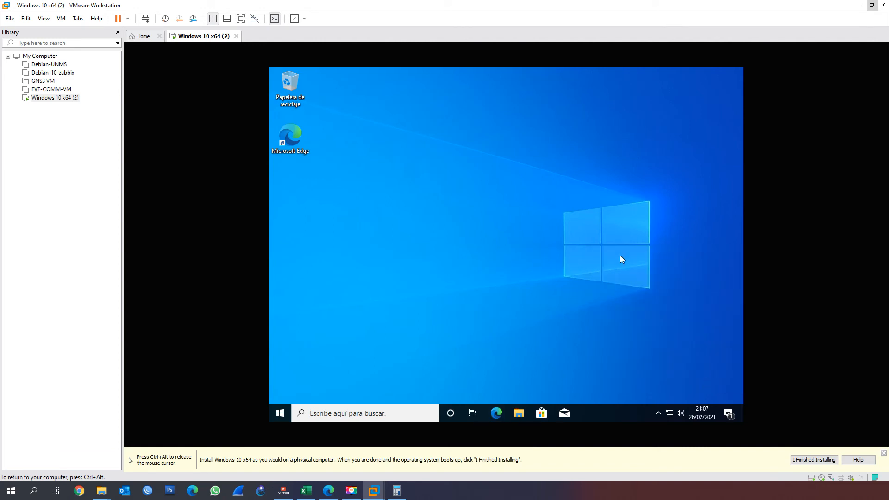
left_click(658, 413)
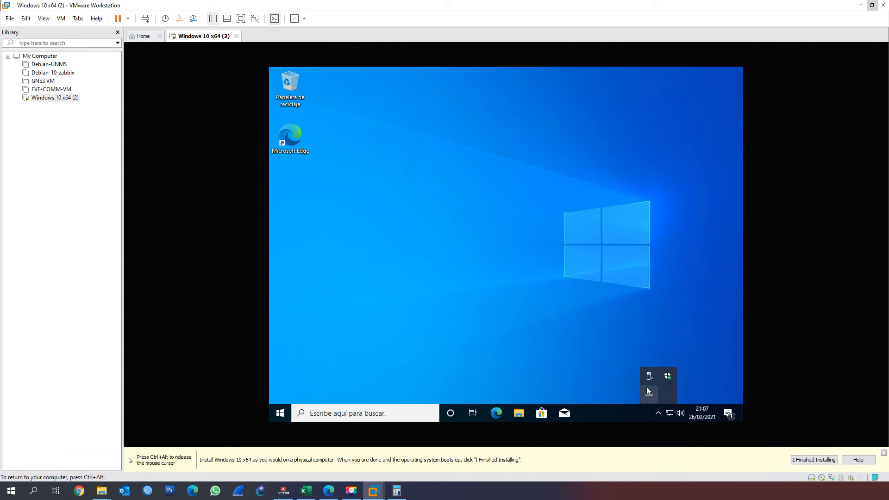
left_click(295, 18)
key("ctrl+alt")
left_click(295, 19)
left_click(346, 69)
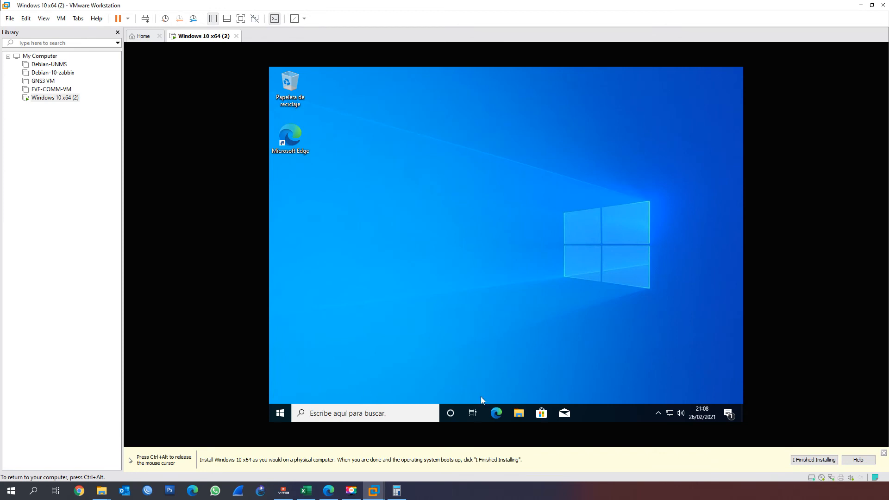
Open This PC (Este equipo) in the virtual machine's maximized File Explorer and examine local disk C:
left_click(510, 414)
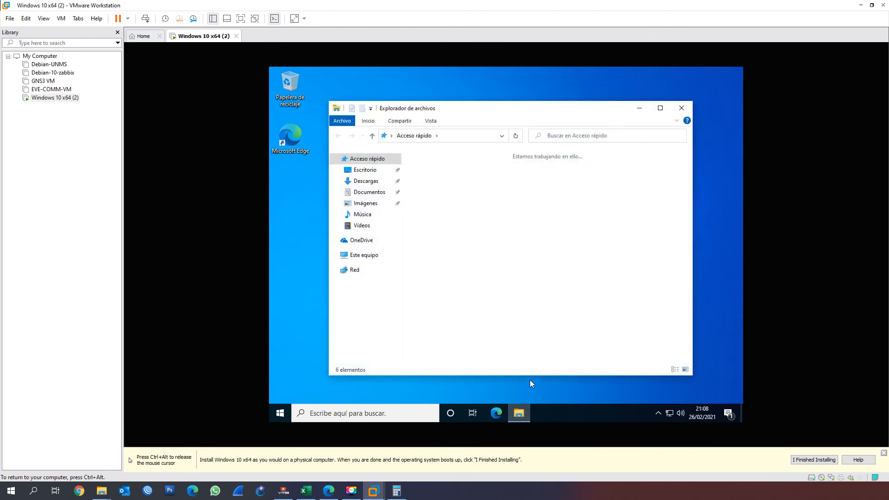
left_click(664, 109)
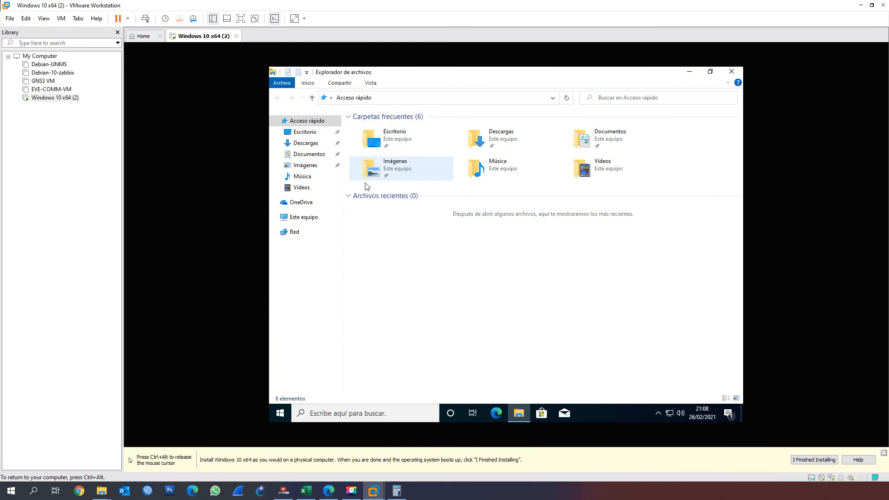
left_click(304, 219)
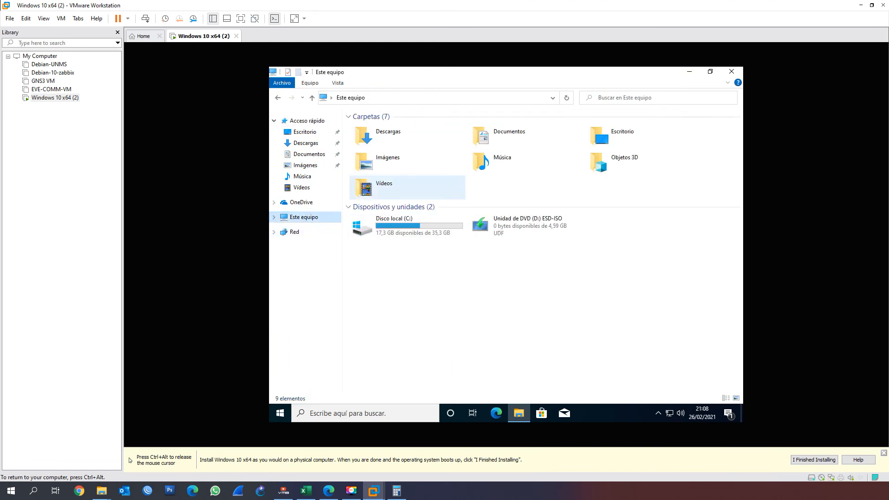
left_click(710, 71)
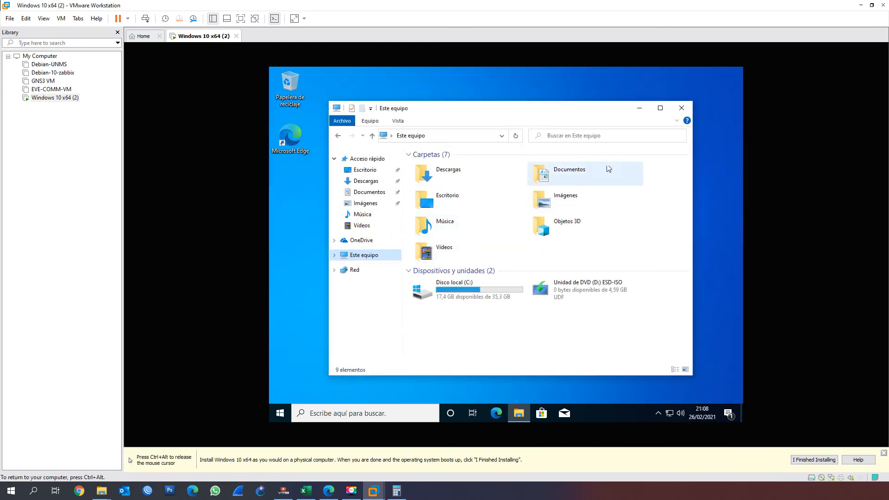
left_click(662, 108)
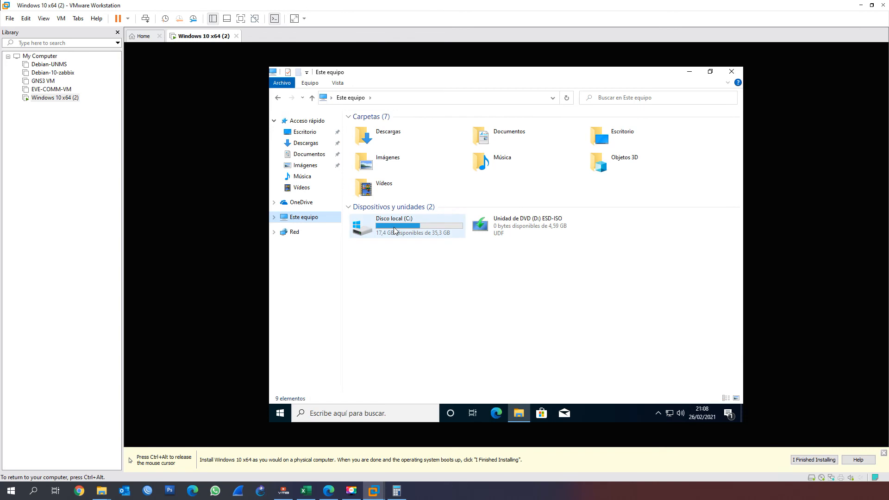
left_click(393, 225)
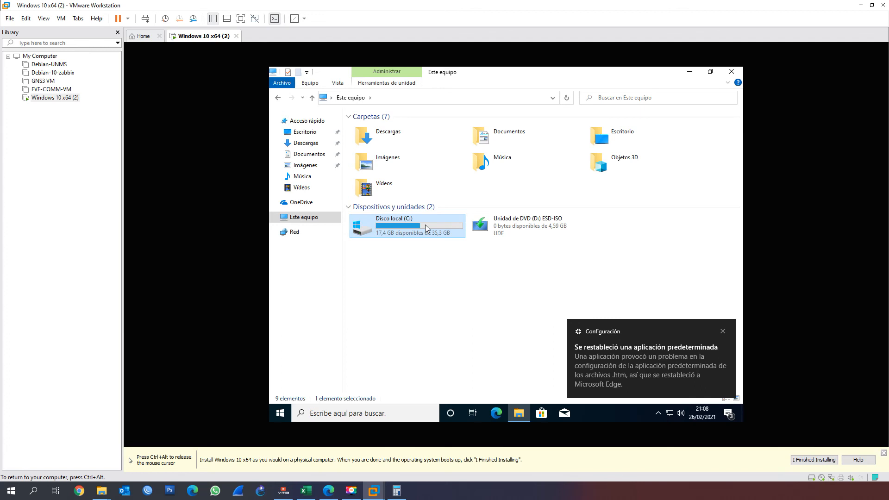
left_click(460, 261)
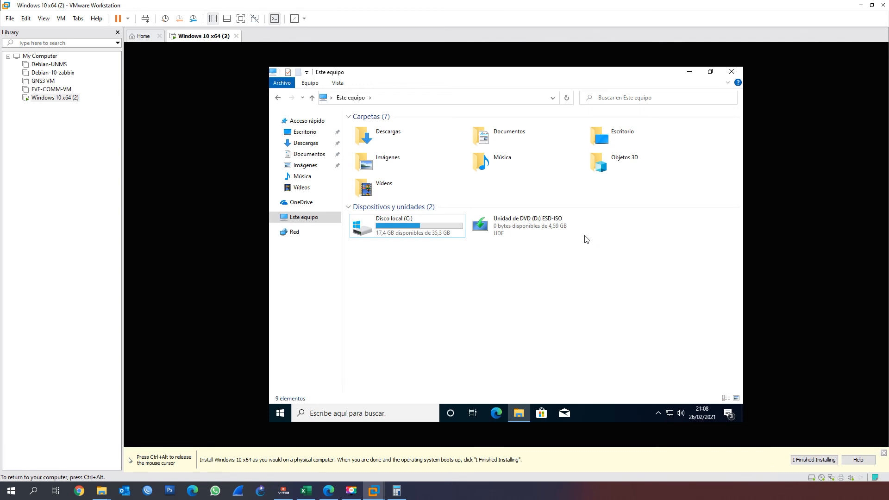
Open Computer Management for this PC and show Disk Management (Administración de discos)
right_click(309, 221)
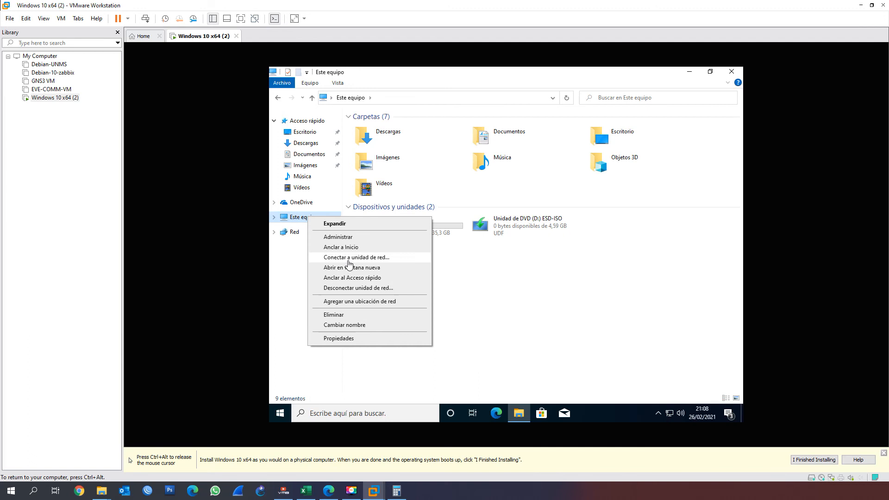
left_click(368, 237)
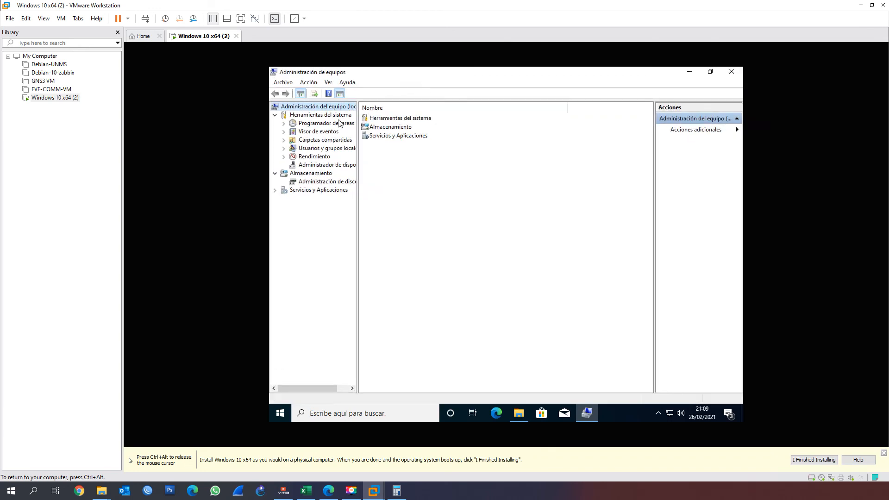
left_click(328, 183)
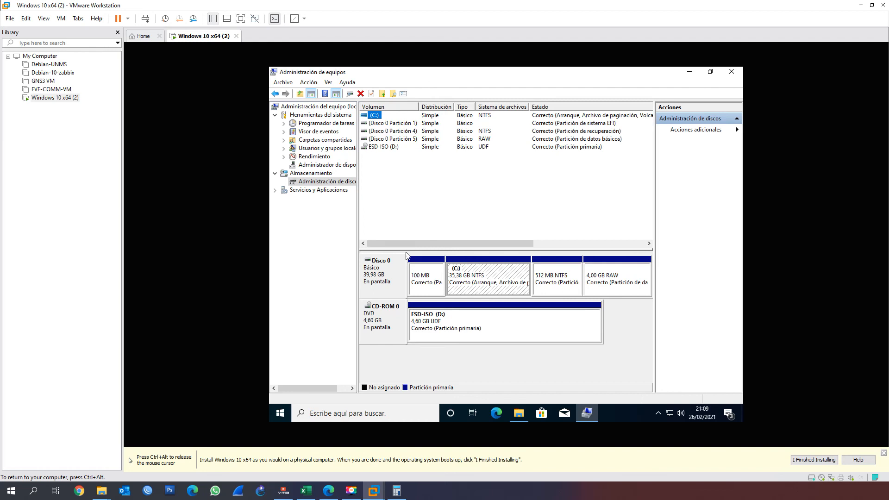
Inspect the 4.00 GB RAW partition on Disco 0 in a widened volume pane, and move the window down to uncover the drives in Este equipo
left_click(456, 328)
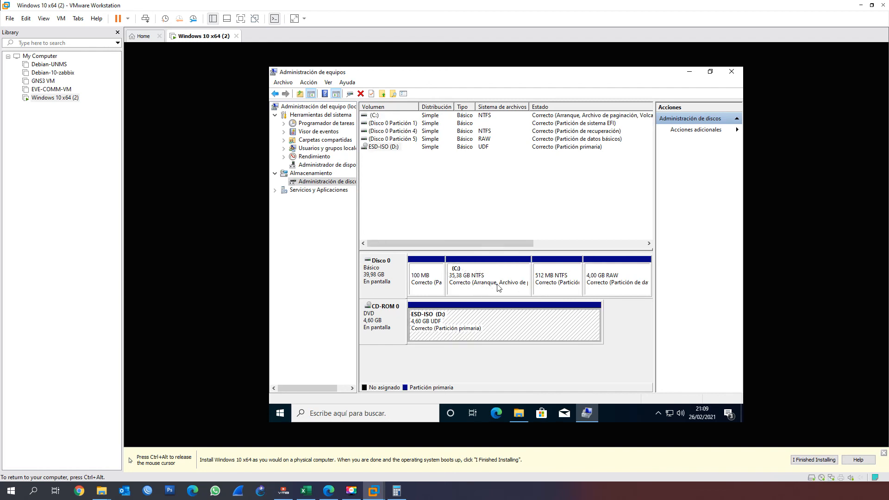
left_click(603, 280)
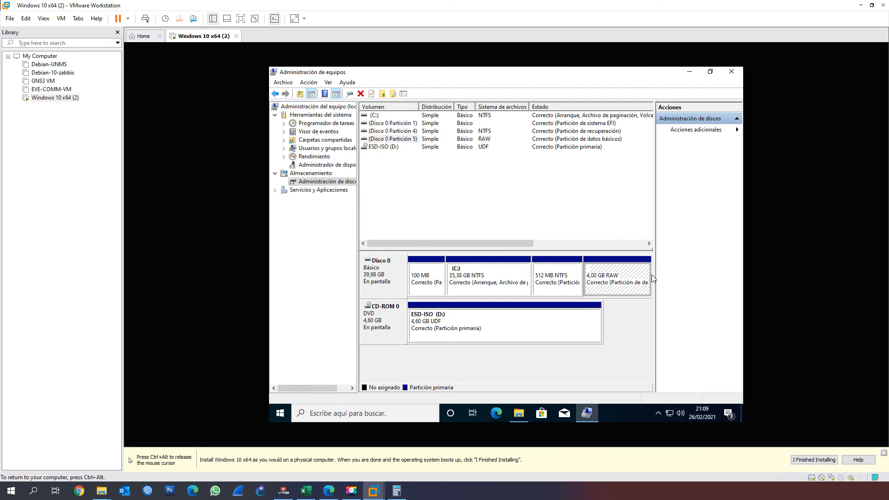
left_click_drag(654, 270, 714, 271)
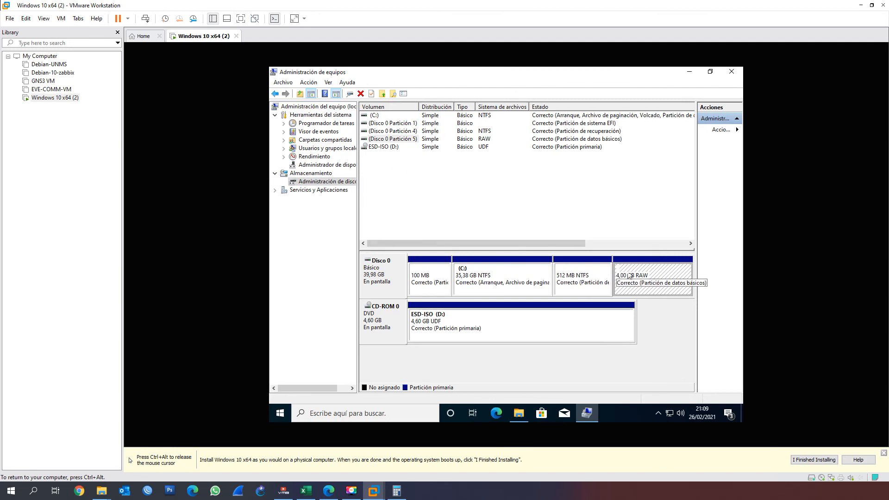
left_click_drag(576, 89, 569, 254)
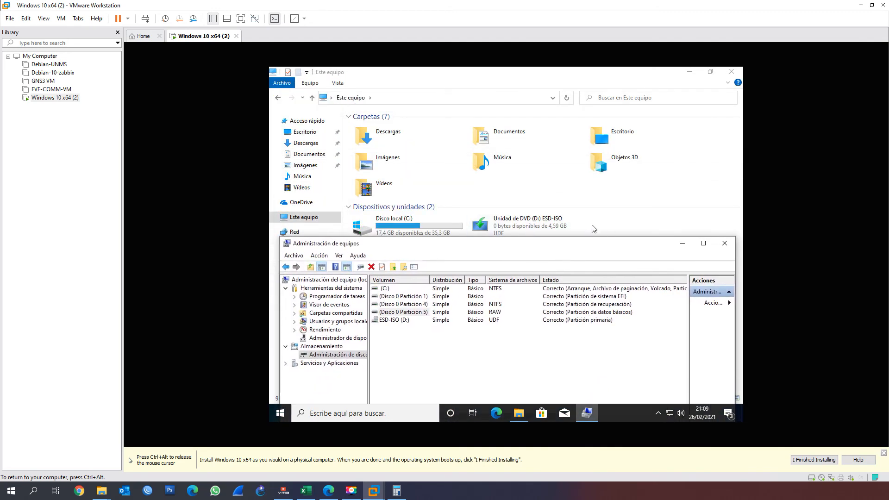
Maximize Computer Management (Administración de equipos), then view the properties of Disco 0 Partición 5 and dismiss them without changes
left_click_drag(605, 153, 605, 69)
right_click(386, 142)
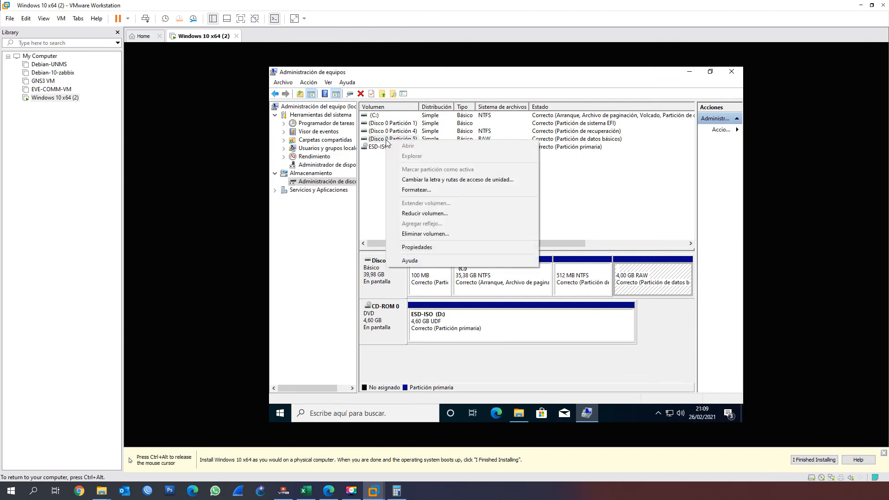
left_click(411, 250)
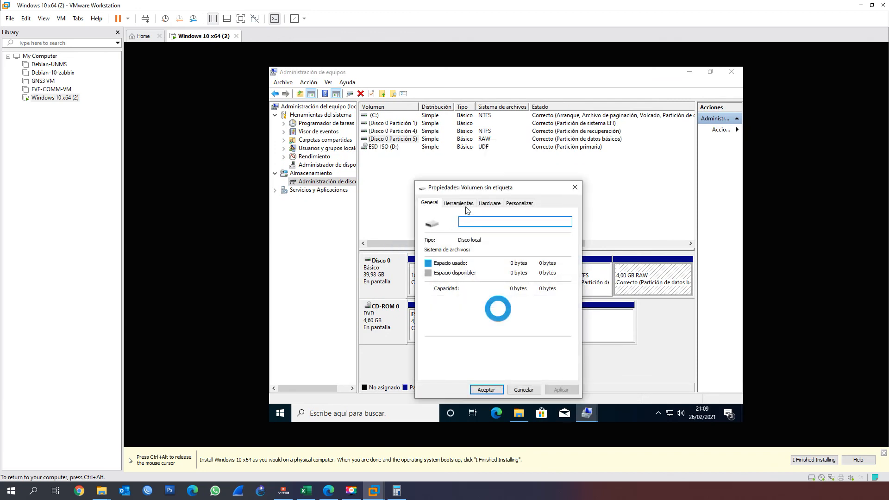
left_click(528, 391)
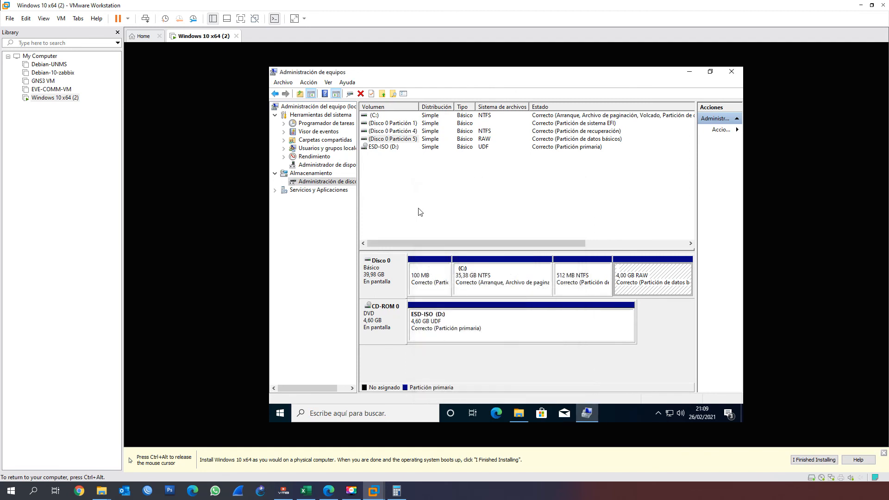
Assign drive letter E to the 4.00 GB RAW partition on Disco 0, and close Computer Management
right_click(398, 139)
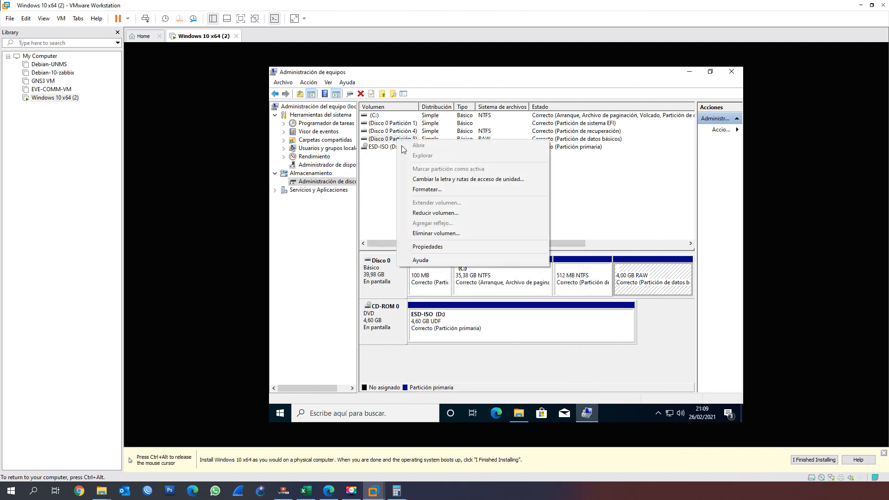
left_click(432, 180)
left_click(440, 267)
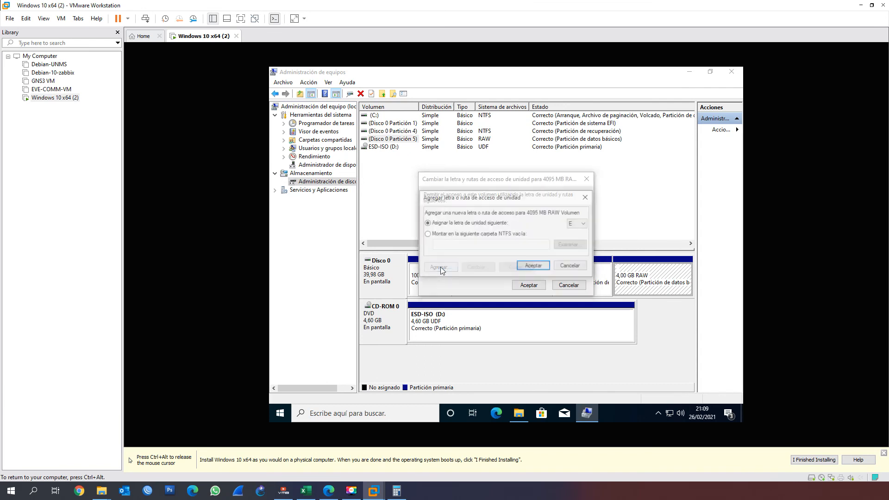
left_click(577, 225)
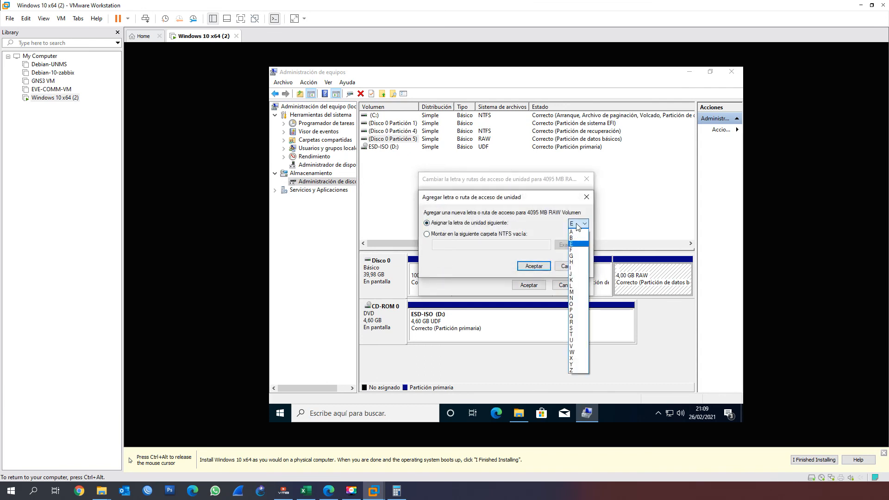
left_click(577, 225)
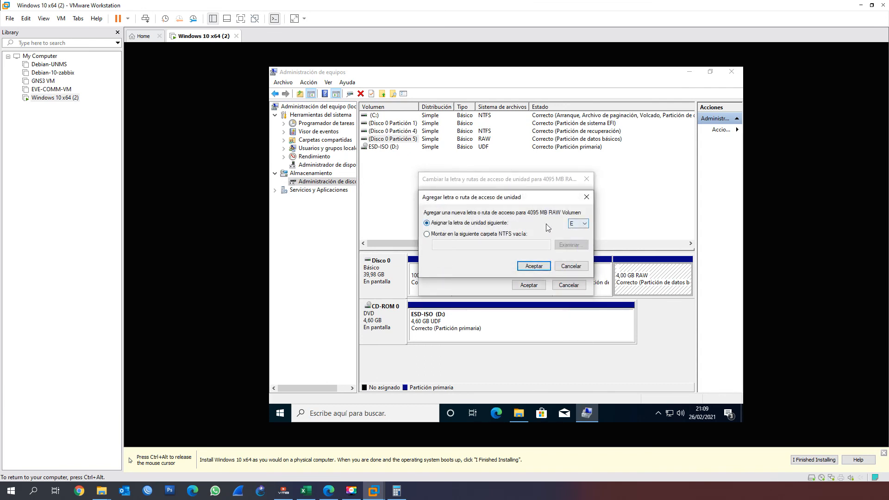
left_click(534, 266)
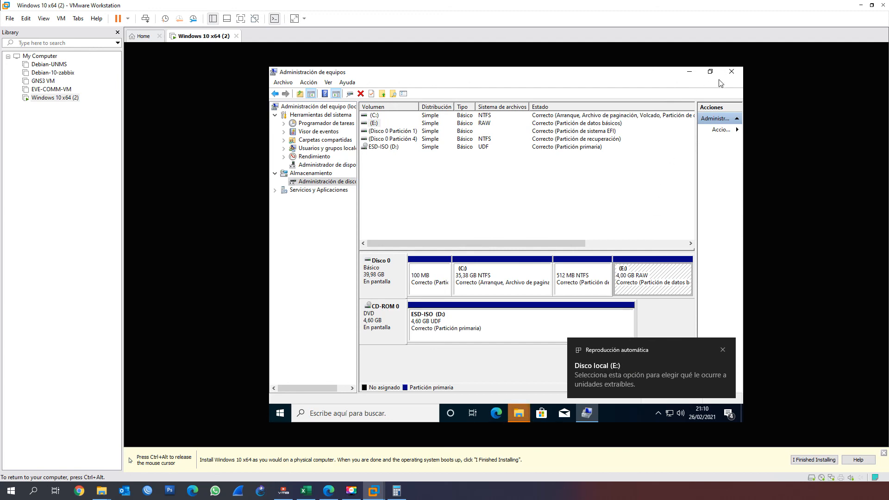
left_click(732, 71)
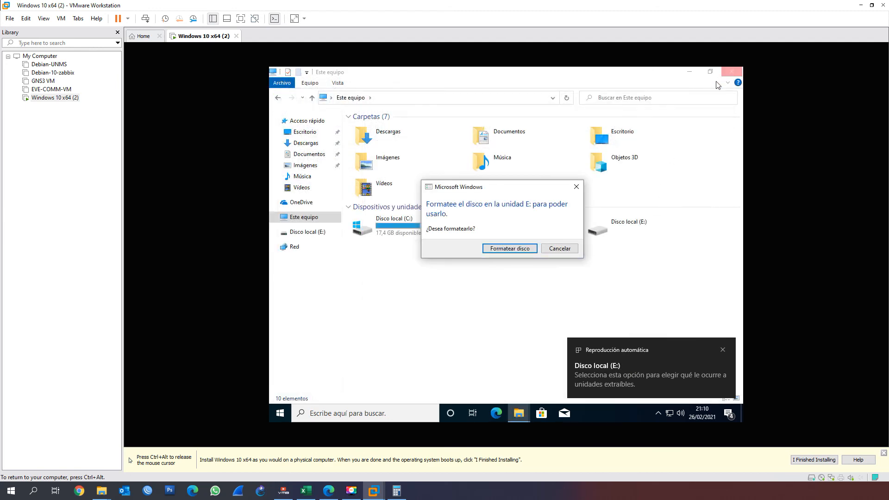
Quick-format Disco local (E:) as NTFS with a 4096-byte allocation unit and no volume label, and close the format dialog
left_click(510, 249)
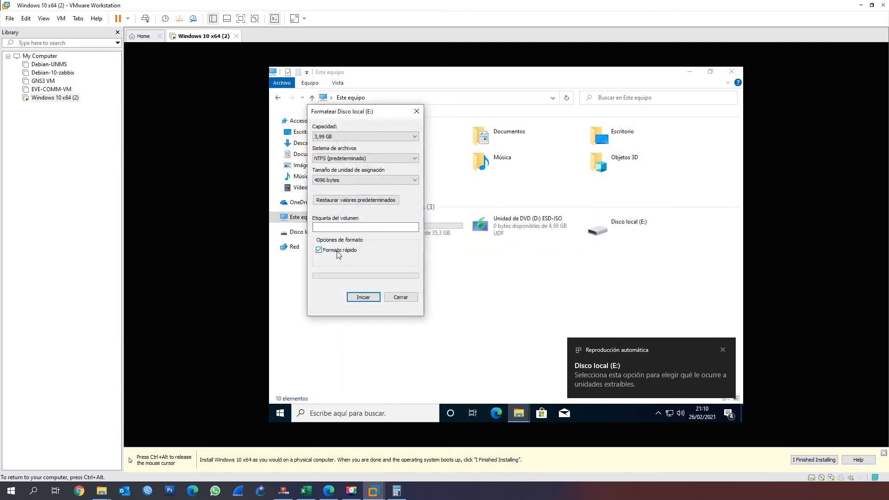
left_click(354, 297)
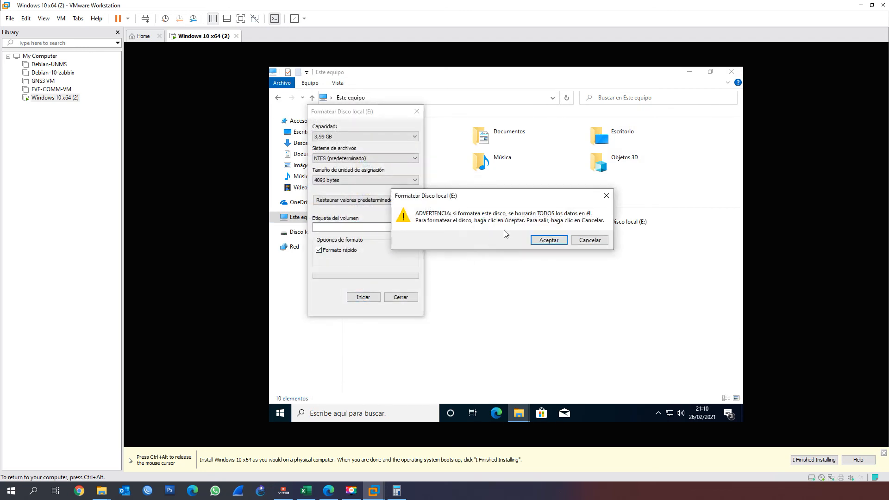
left_click(535, 240)
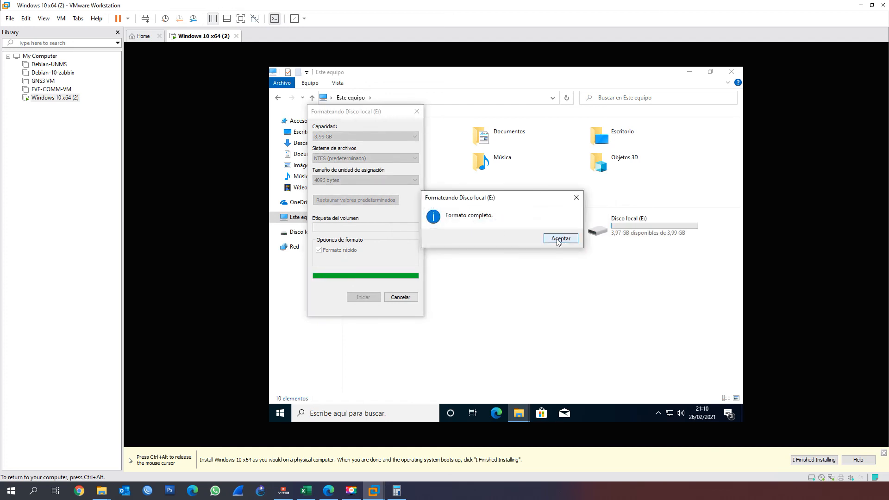
left_click(559, 240)
left_click(399, 298)
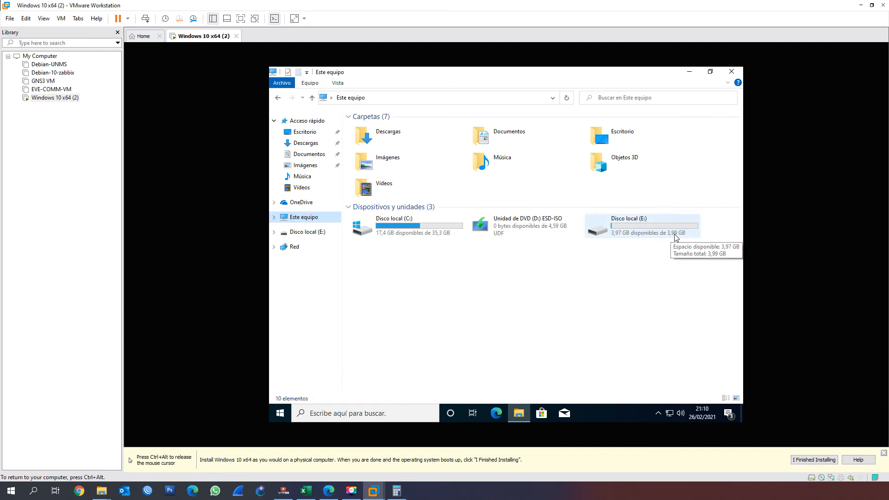
Open Disco local (E:) and create a folder there, keeping the default folder name
left_click(633, 228)
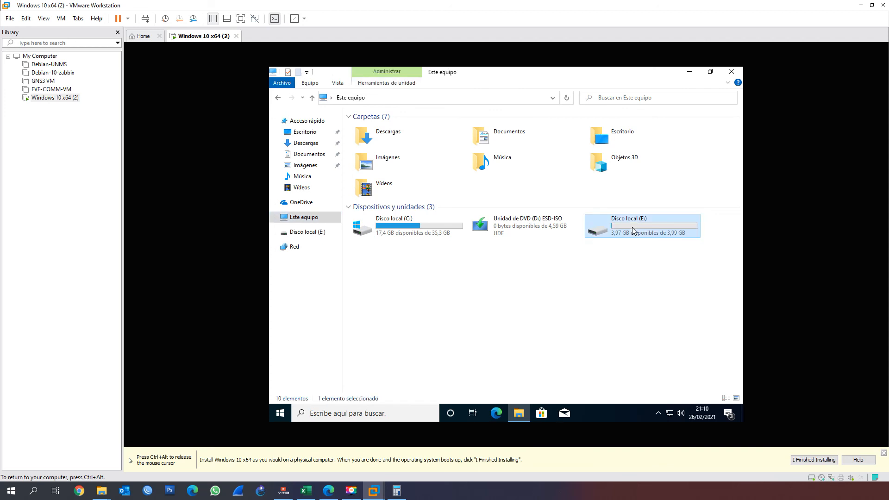
double_click(633, 225)
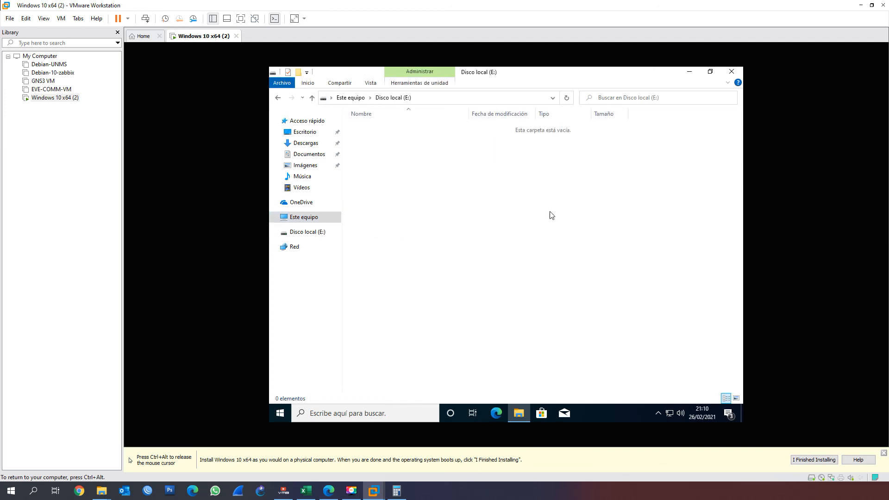
right_click(544, 211)
mouse_move(606, 312)
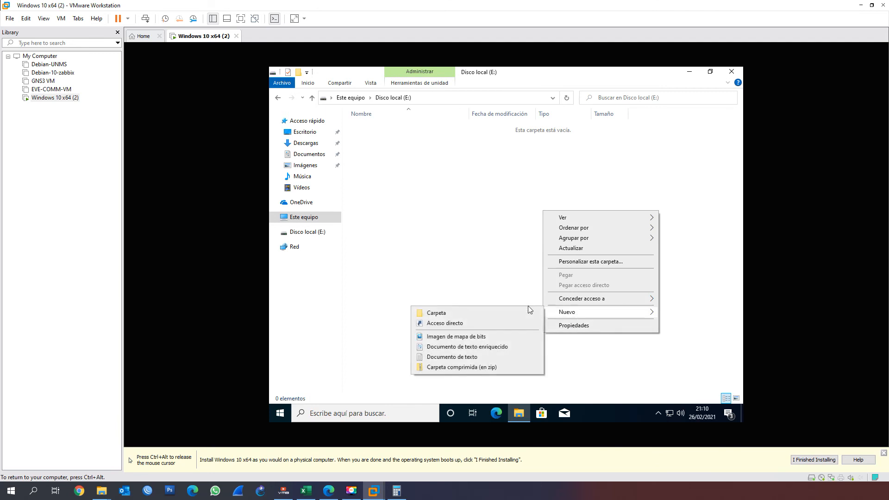
left_click(480, 314)
left_click(445, 216)
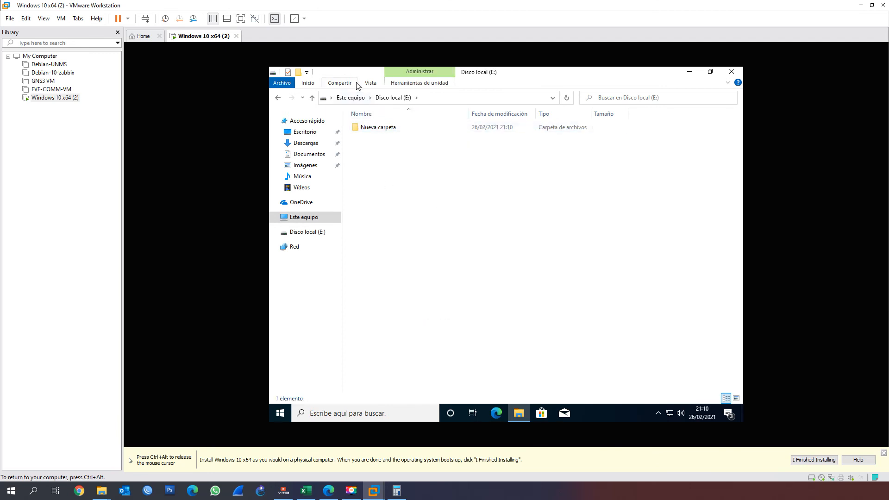
Return to Este equipo to review the drives, and release the pointer from the virtual machine
left_click(350, 98)
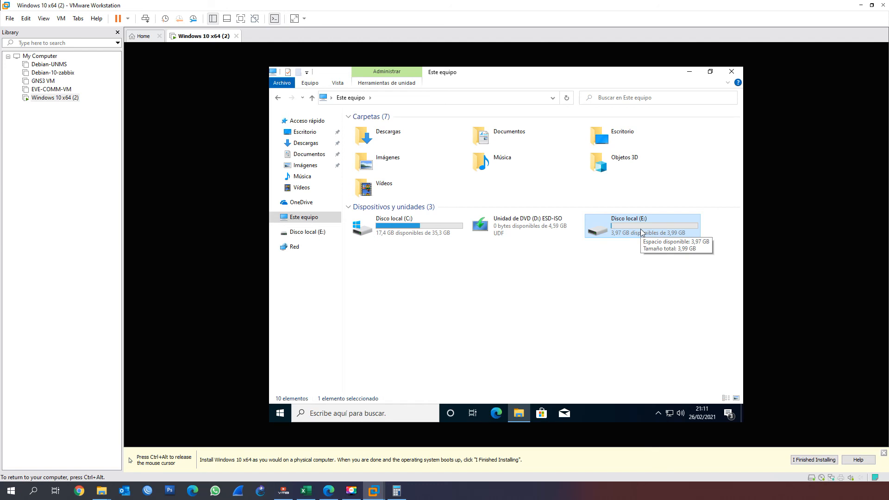
key("ctrl+alt")
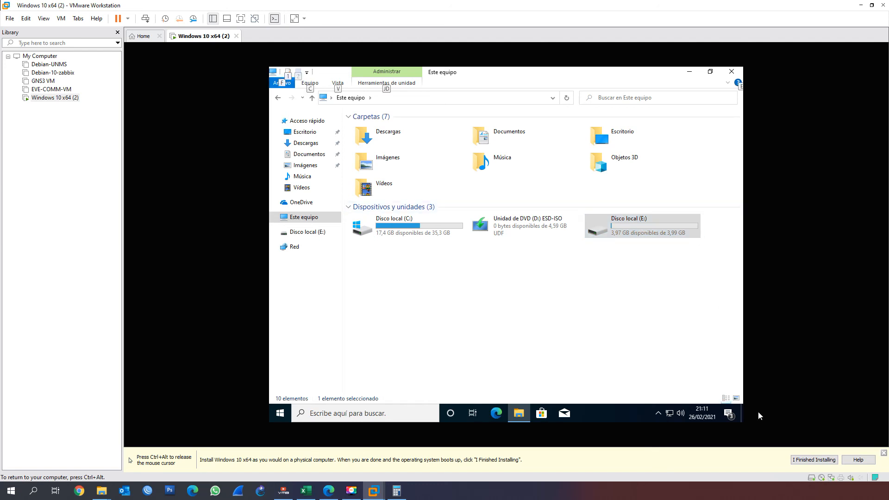